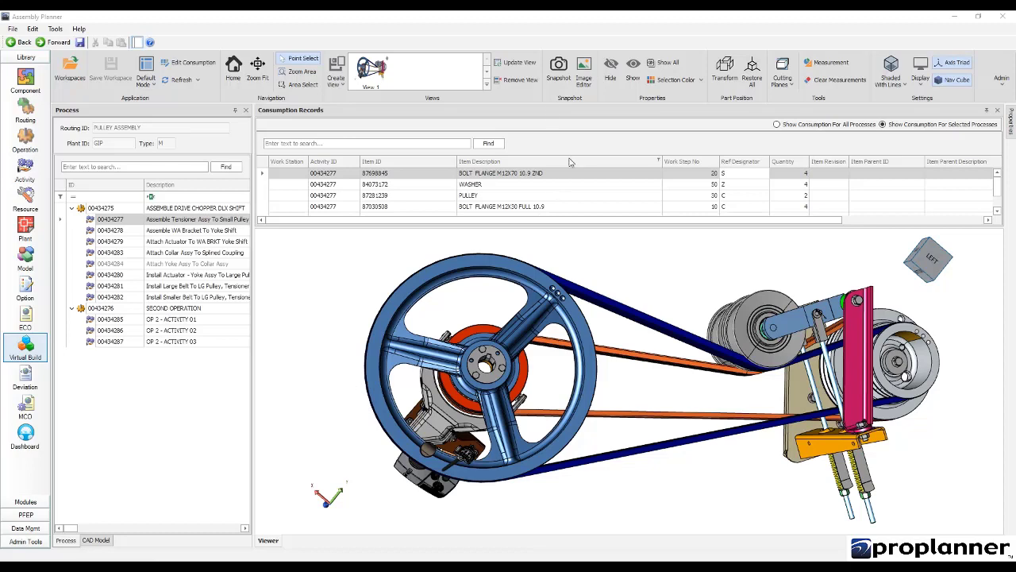
- Capture an image of the full pulley assembly, crop it to about 1129 by 577, and save the edit
{"action": "left_click", "coordinate": [555, 73]}
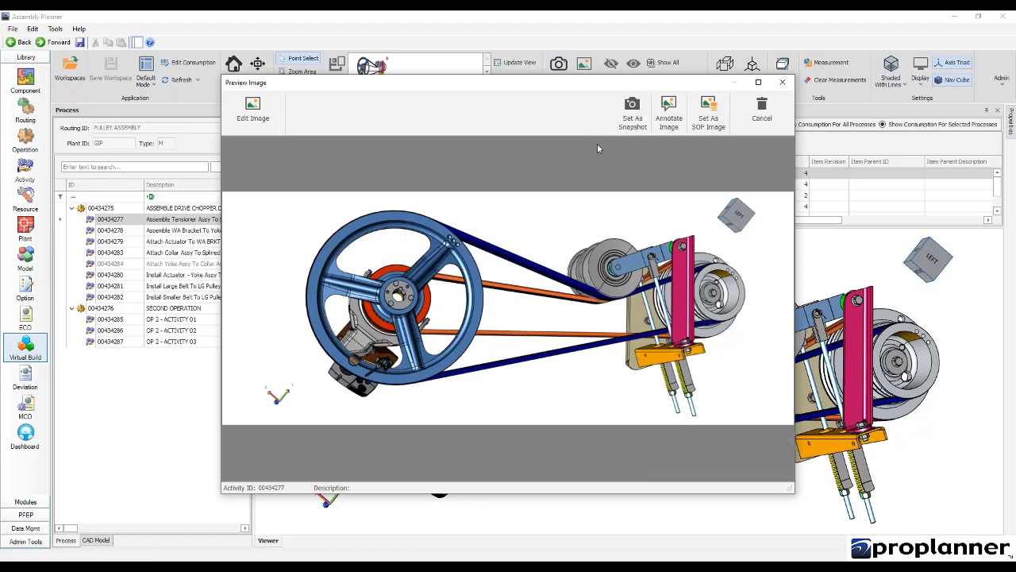
{"action": "left_click", "coordinate": [258, 126]}
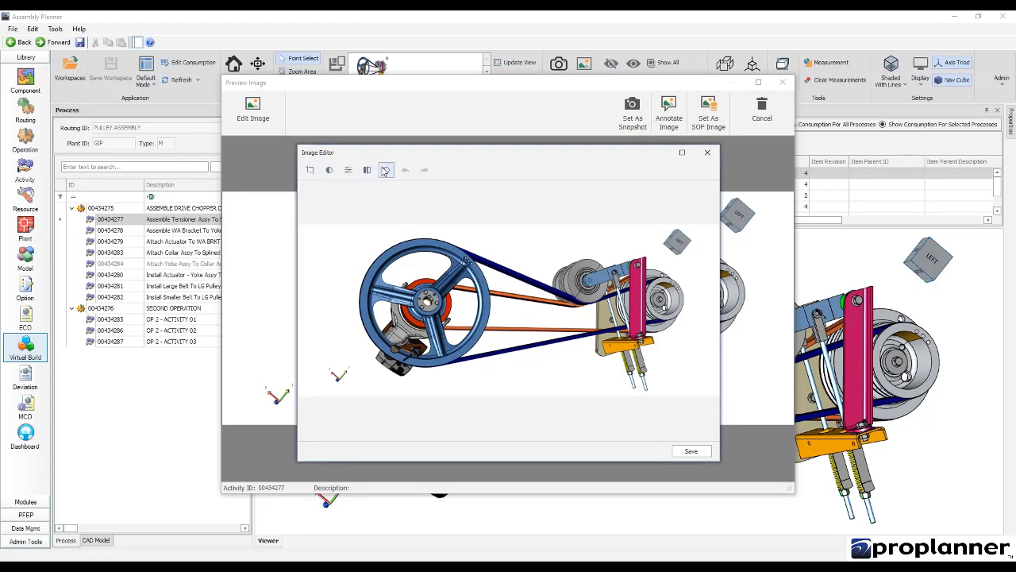
{"action": "left_click", "coordinate": [311, 171]}
{"action": "left_click_drag", "start_coordinate": [447, 313], "coordinate": [414, 279]}
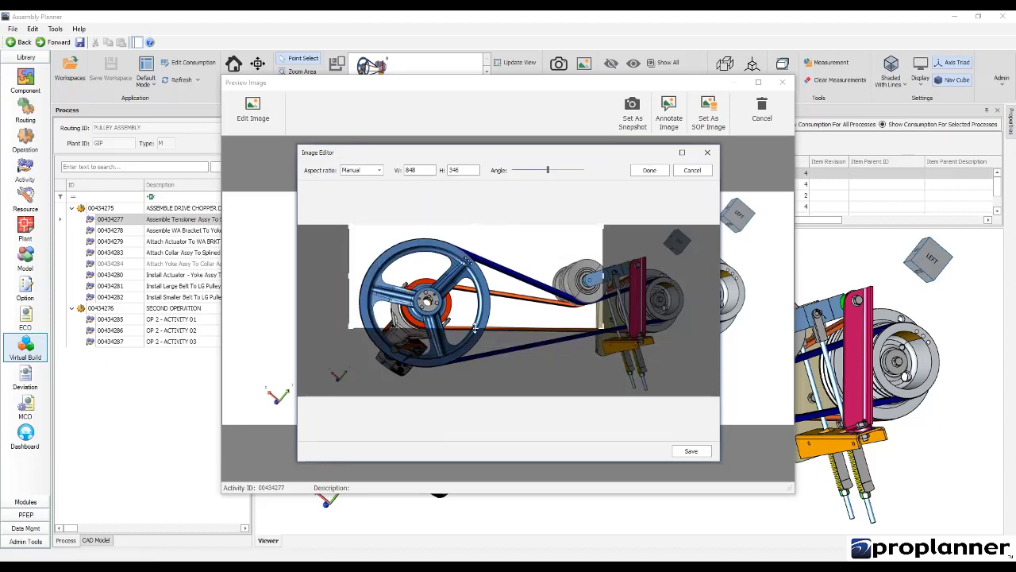
{"action": "left_click_drag", "start_coordinate": [476, 328], "coordinate": [486, 405]}
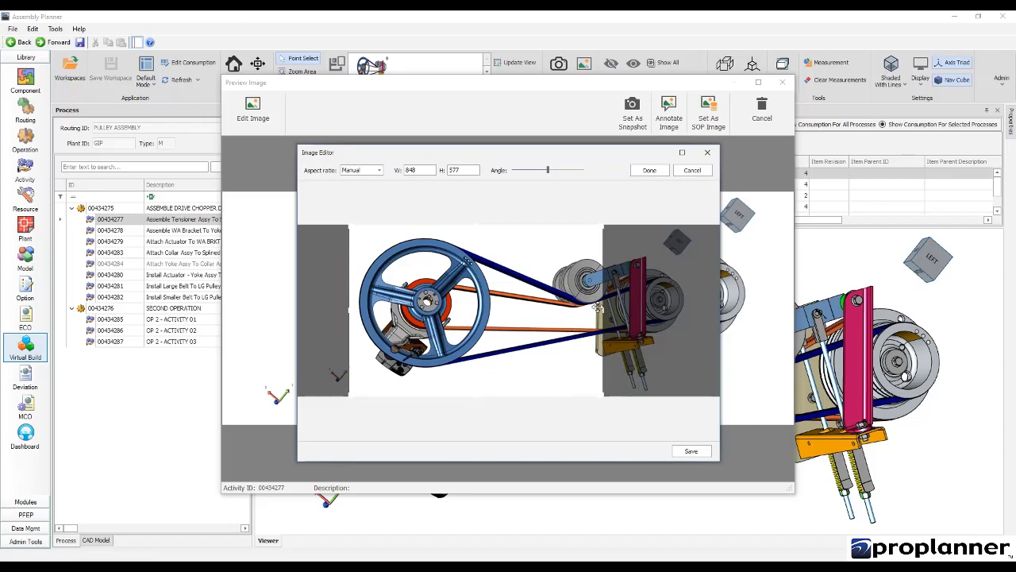
{"action": "left_click_drag", "start_coordinate": [601, 311], "coordinate": [688, 317]}
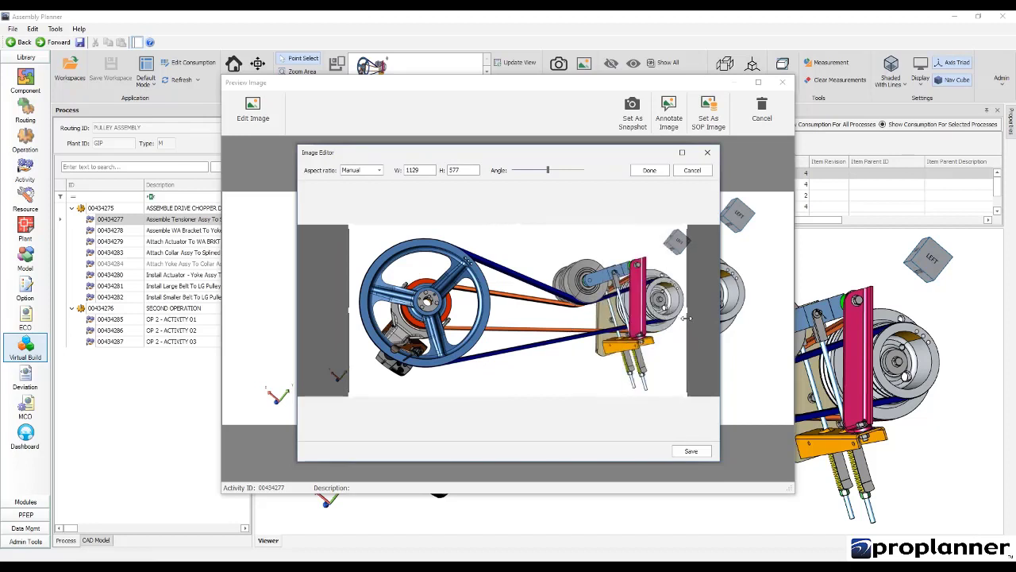
{"action": "left_click", "coordinate": [640, 172]}
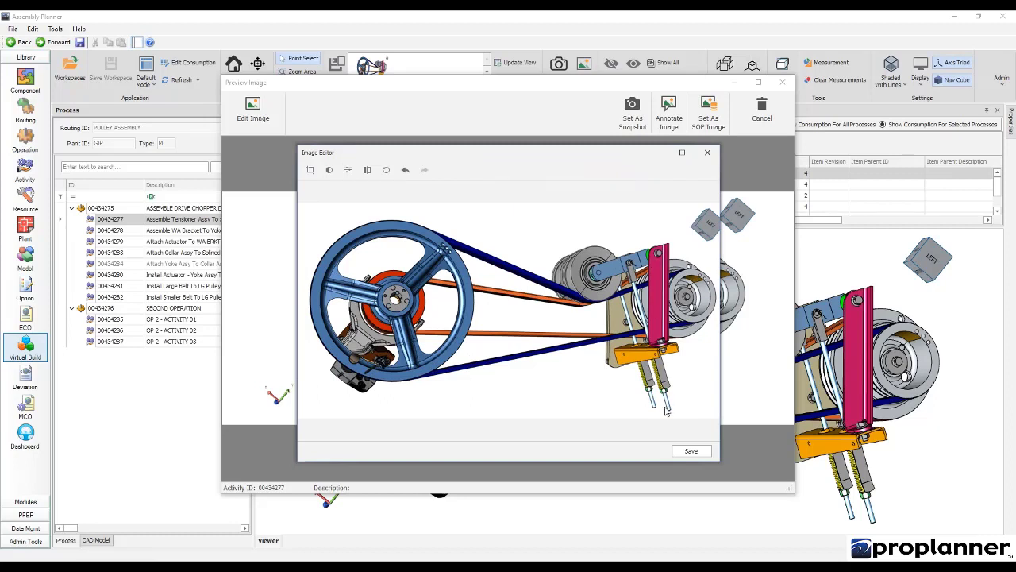
{"action": "left_click", "coordinate": [691, 451]}
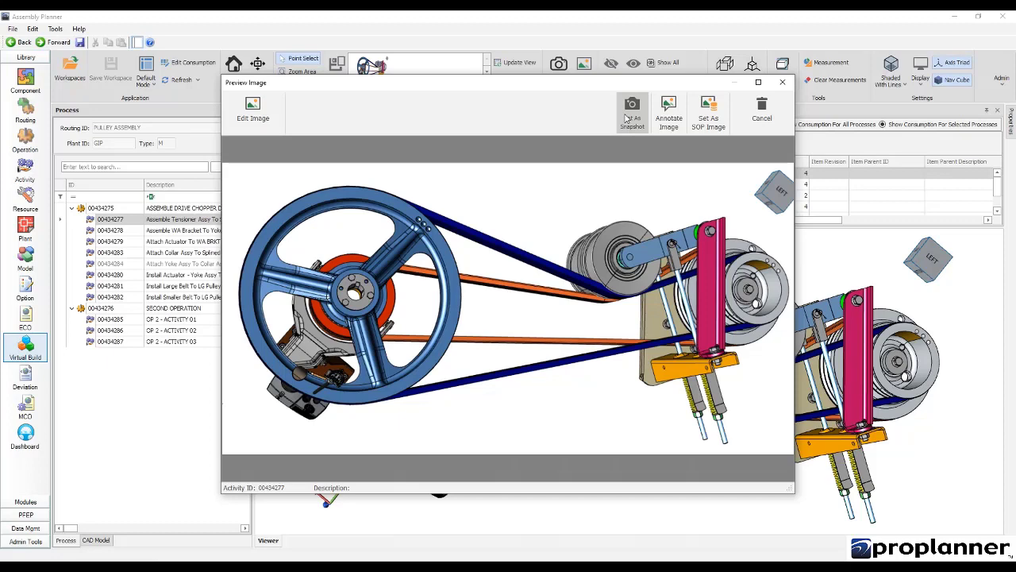
- Store the cropped assembly image as a snapshot of activity 00434277
{"action": "left_click", "coordinate": [709, 129]}
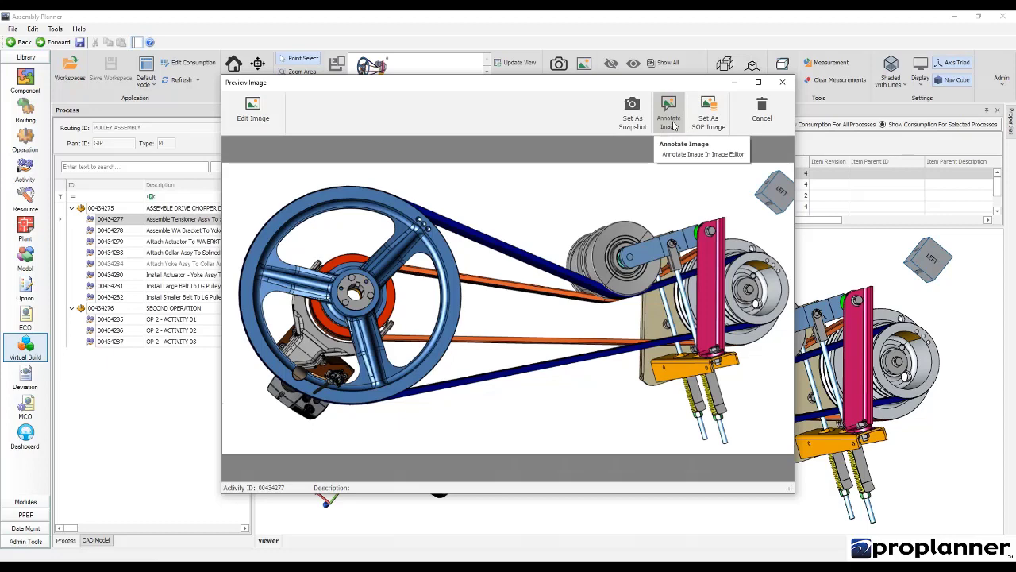
{"action": "left_click", "coordinate": [671, 119]}
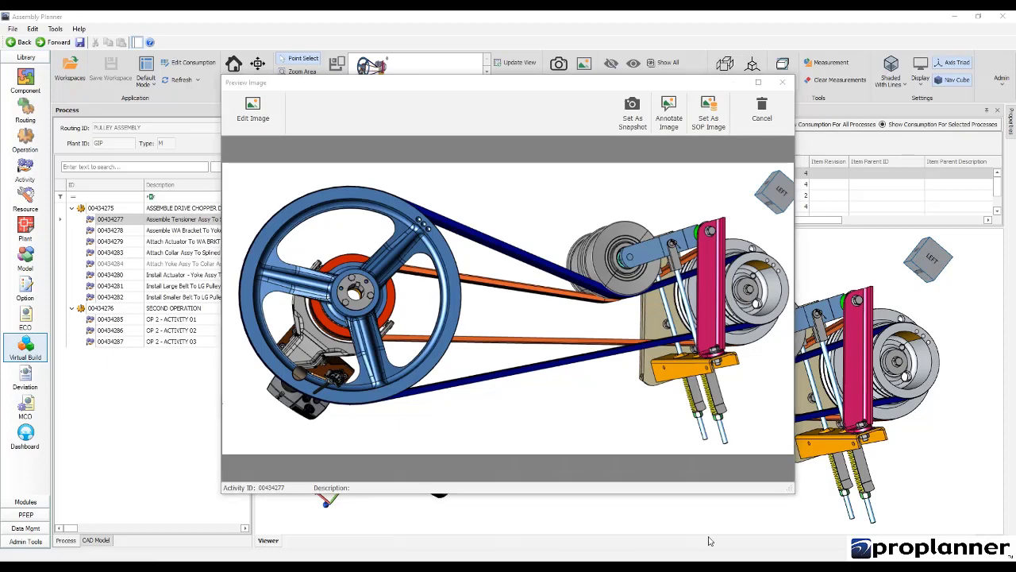
{"action": "left_click", "coordinate": [632, 116]}
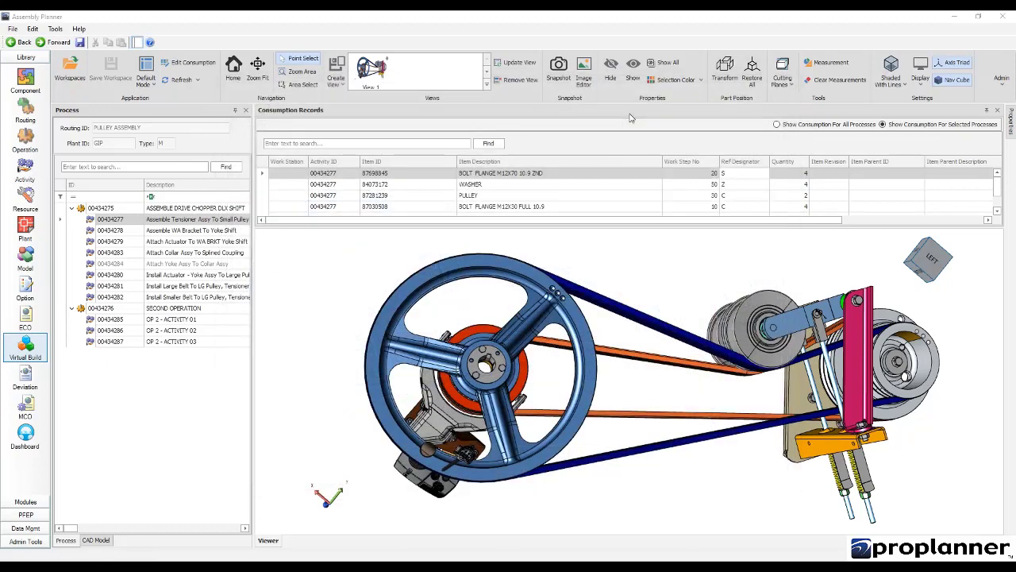
{"action": "left_click", "coordinate": [570, 330]}
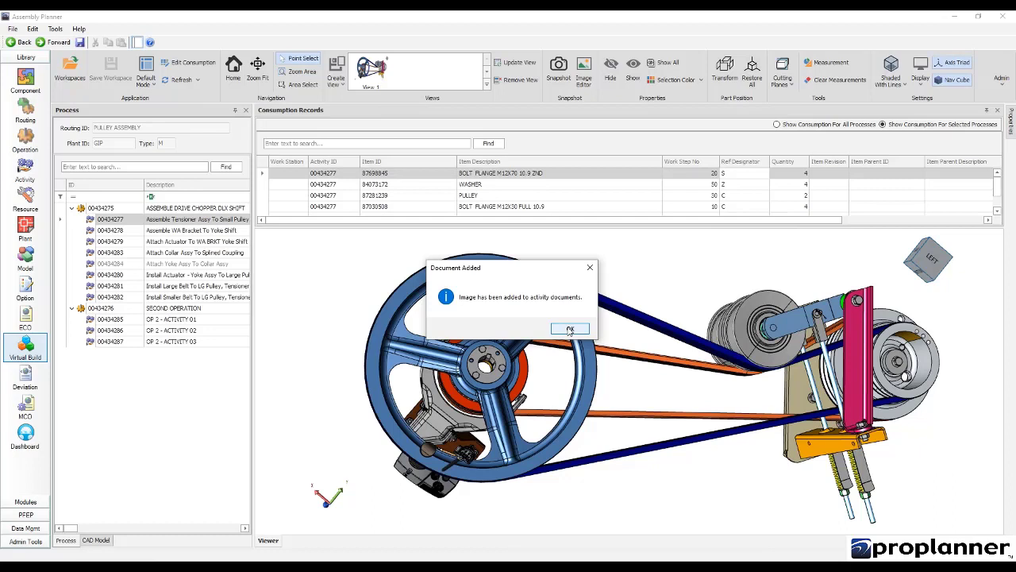
{"action": "left_click", "coordinate": [570, 329]}
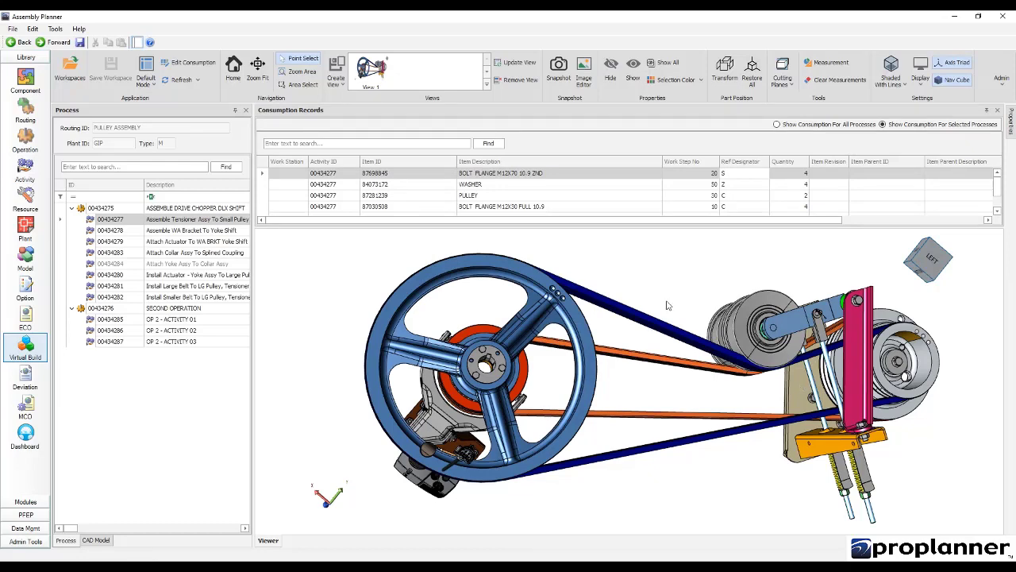
- Capture a close-up of the tensioner and small pulley area and store it as another snapshot of the activity
{"action": "scroll", "coordinate": [672, 298], "scroll_direction": "up", "scroll_amount": 3}
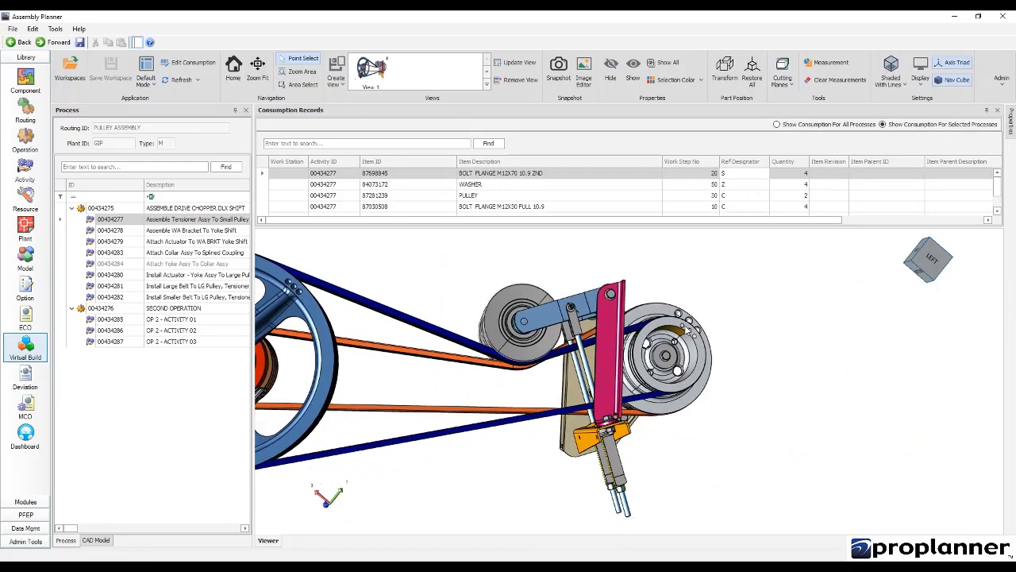
{"action": "scroll", "coordinate": [689, 330], "scroll_direction": "up", "scroll_amount": 1}
{"action": "scroll", "coordinate": [688, 332], "scroll_direction": "up", "scroll_amount": 2}
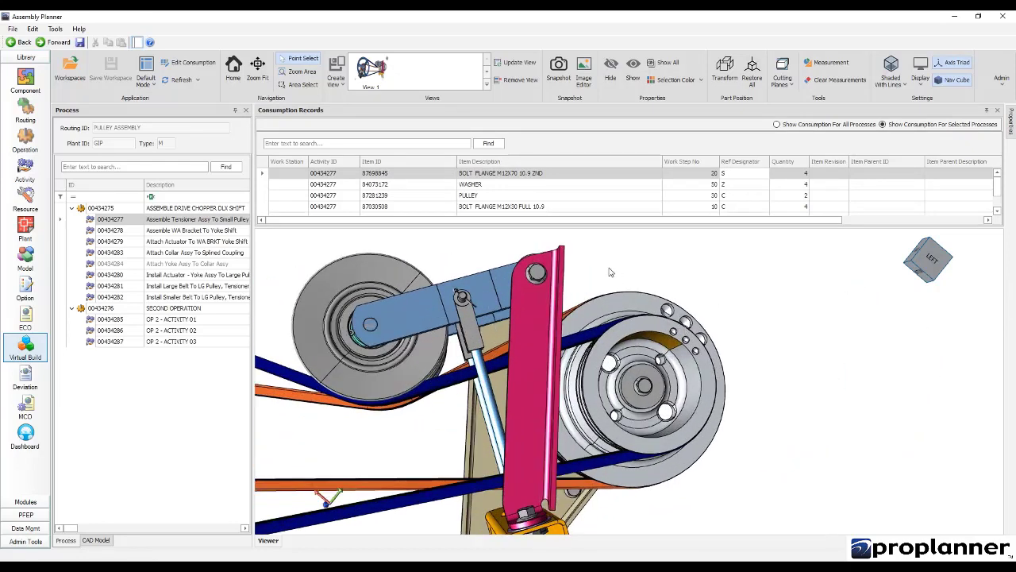
{"action": "scroll", "coordinate": [642, 272], "scroll_direction": "up", "scroll_amount": 1}
{"action": "left_click_drag", "start_coordinate": [642, 271], "coordinate": [680, 260]}
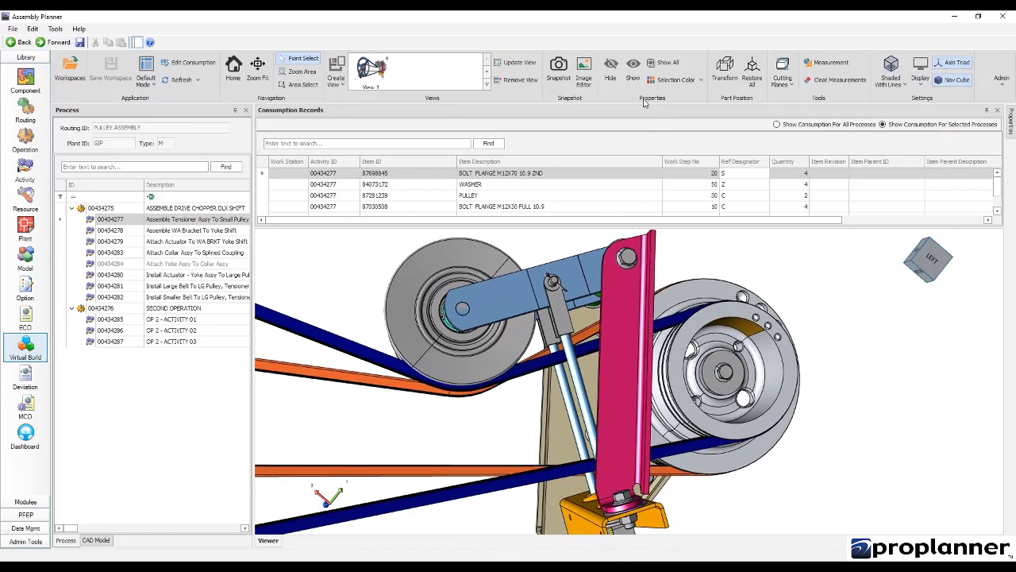
{"action": "left_click", "coordinate": [562, 76]}
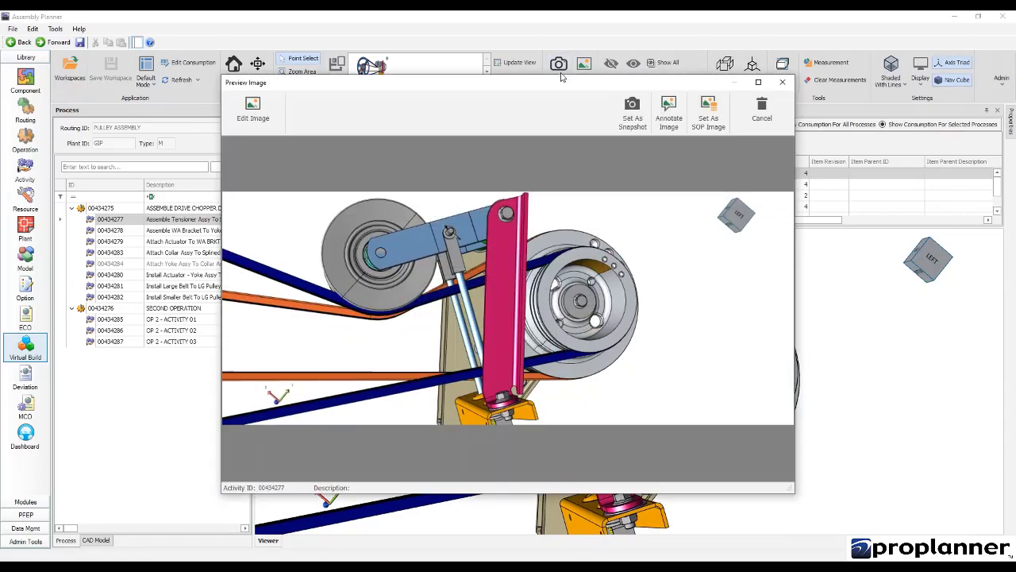
{"action": "left_click", "coordinate": [627, 117]}
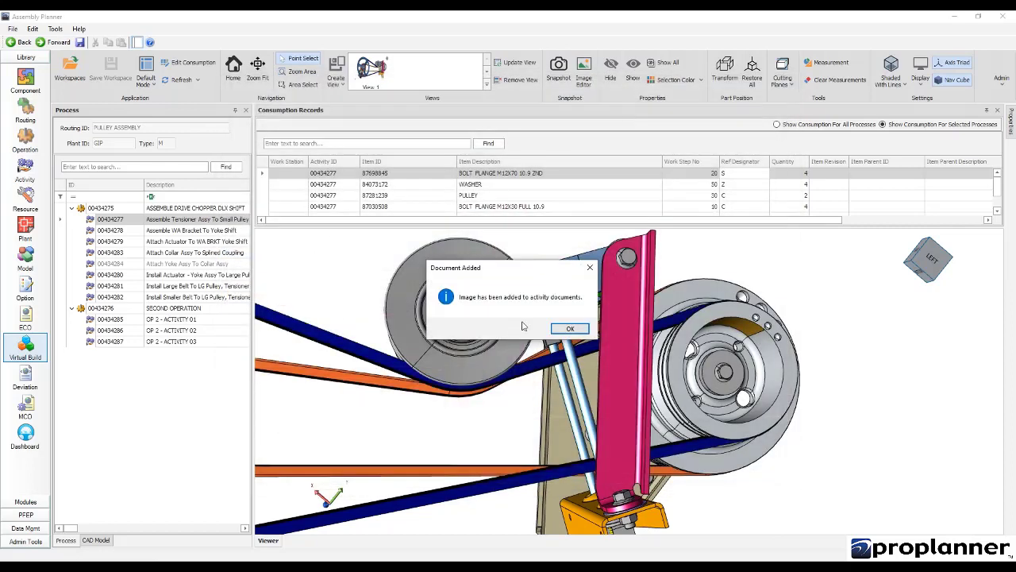
{"action": "left_click", "coordinate": [568, 329]}
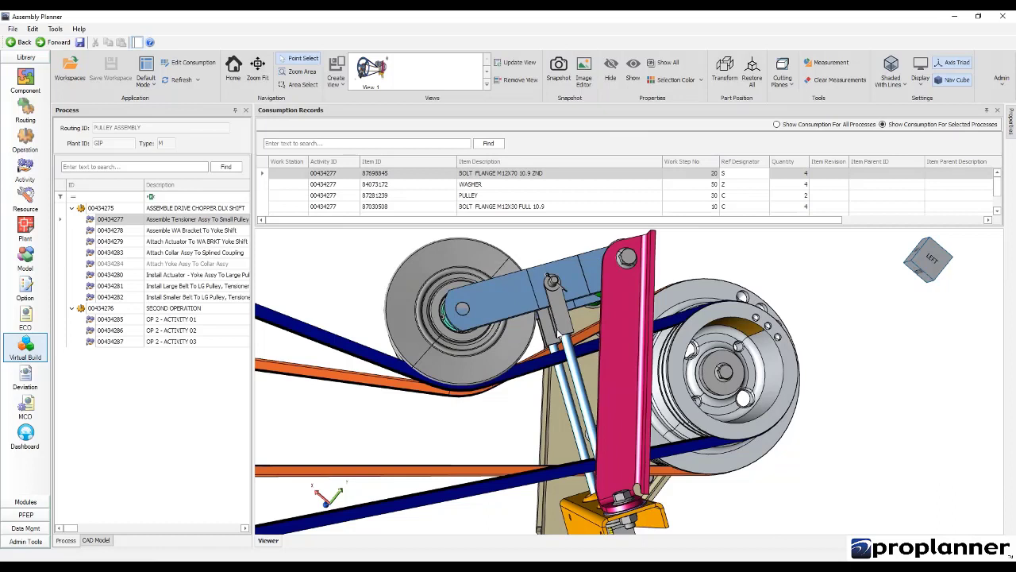
- Open the Image Editor for the activity Assemble Tensioner Assy To Small Pulley and display its snapshot gallery
{"action": "left_click", "coordinate": [137, 221]}
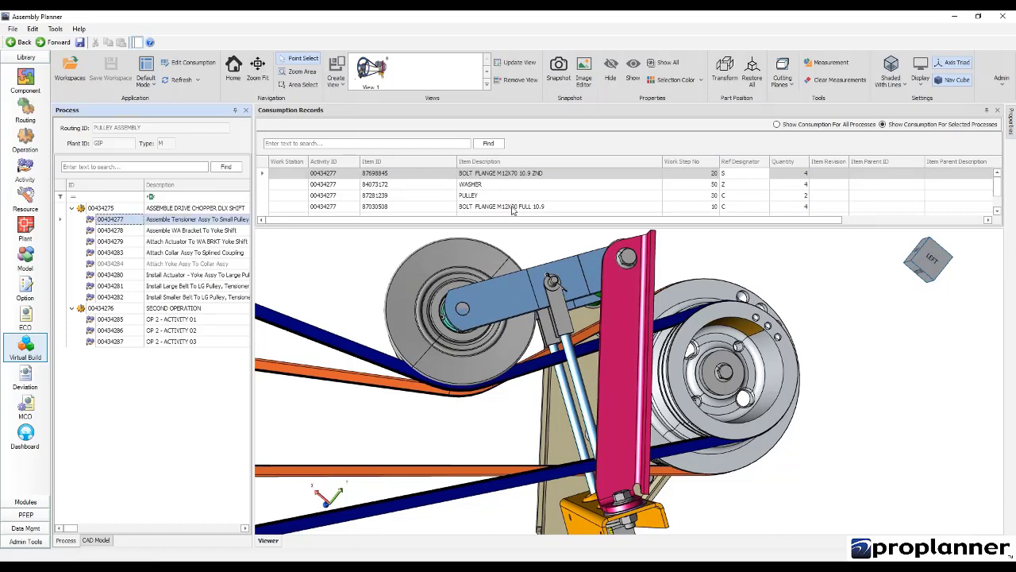
{"action": "left_click", "coordinate": [583, 77]}
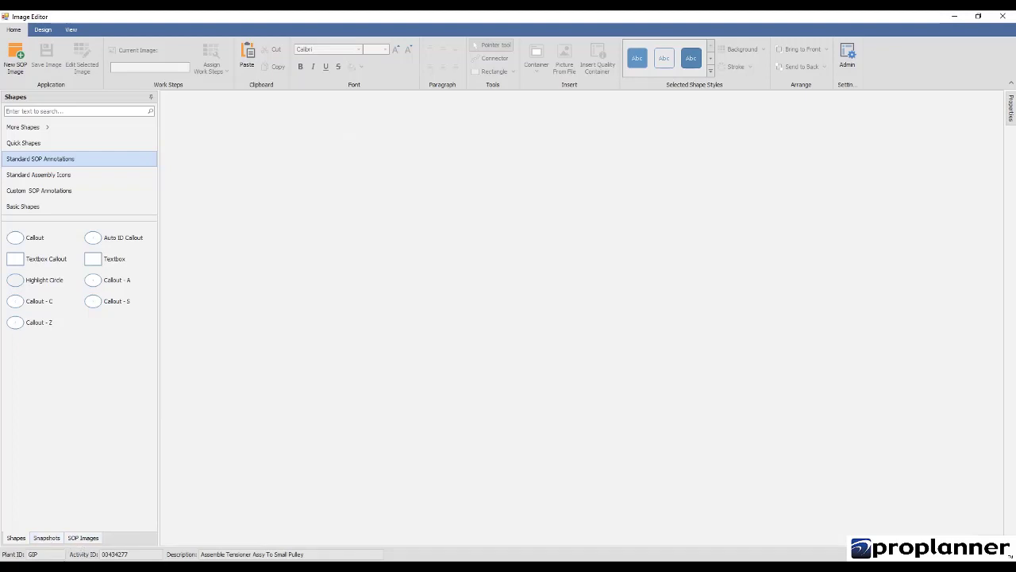
{"action": "left_click", "coordinate": [48, 538]}
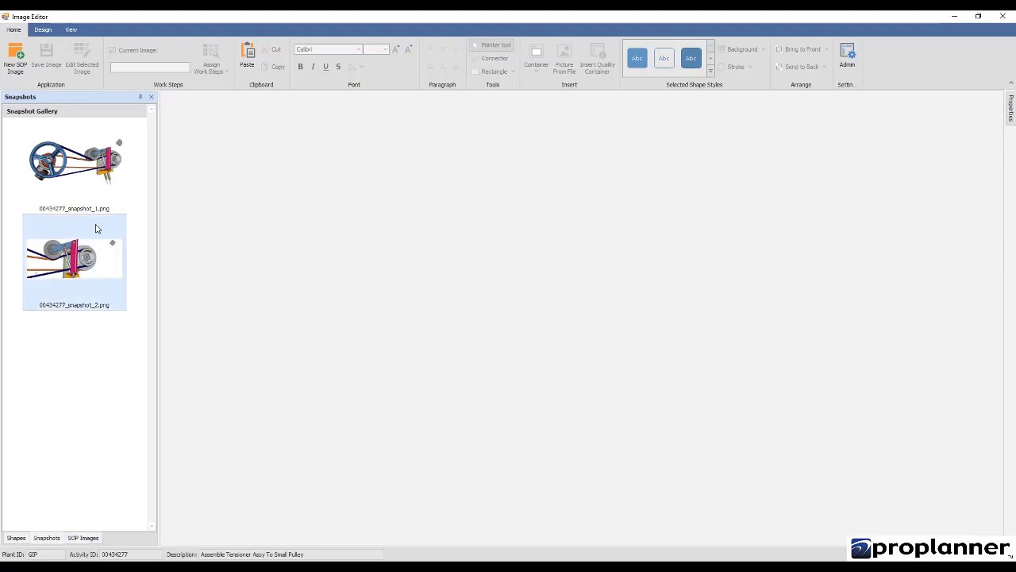
- Look through the Standard Assembly Icons and Custom SOP Annotations shape sets
{"action": "left_click", "coordinate": [15, 538]}
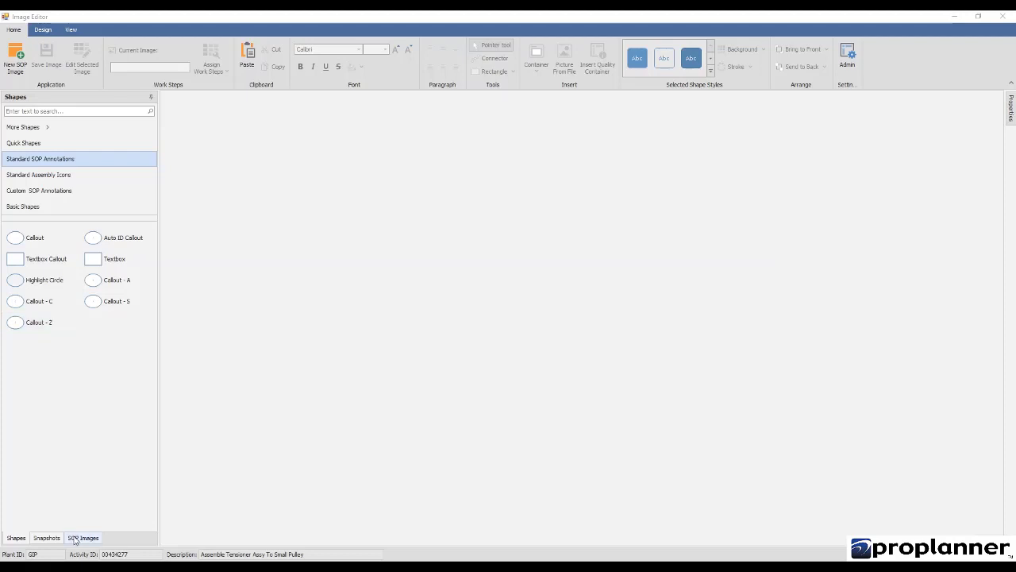
{"action": "left_click", "coordinate": [18, 177]}
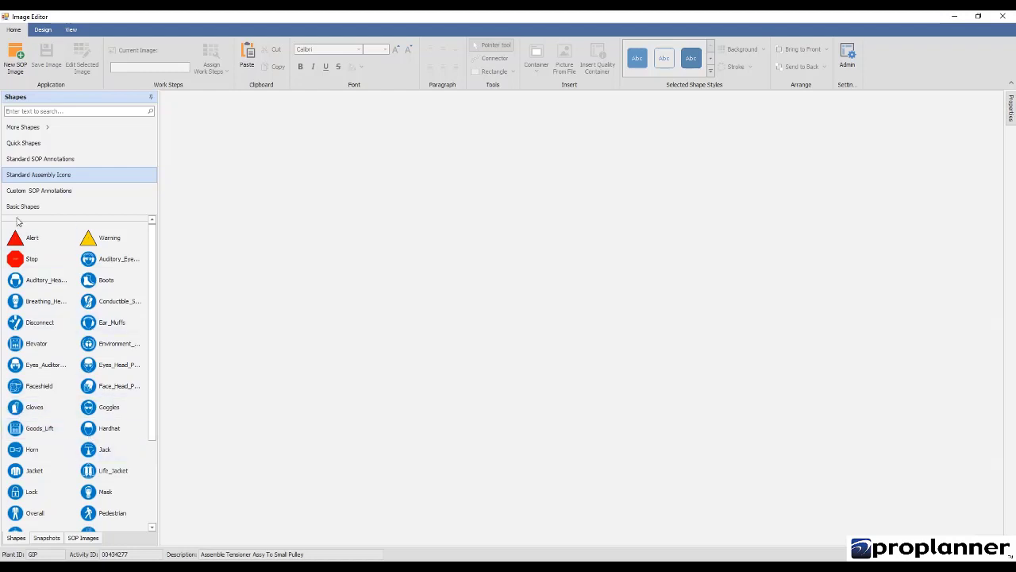
{"action": "left_click", "coordinate": [21, 193]}
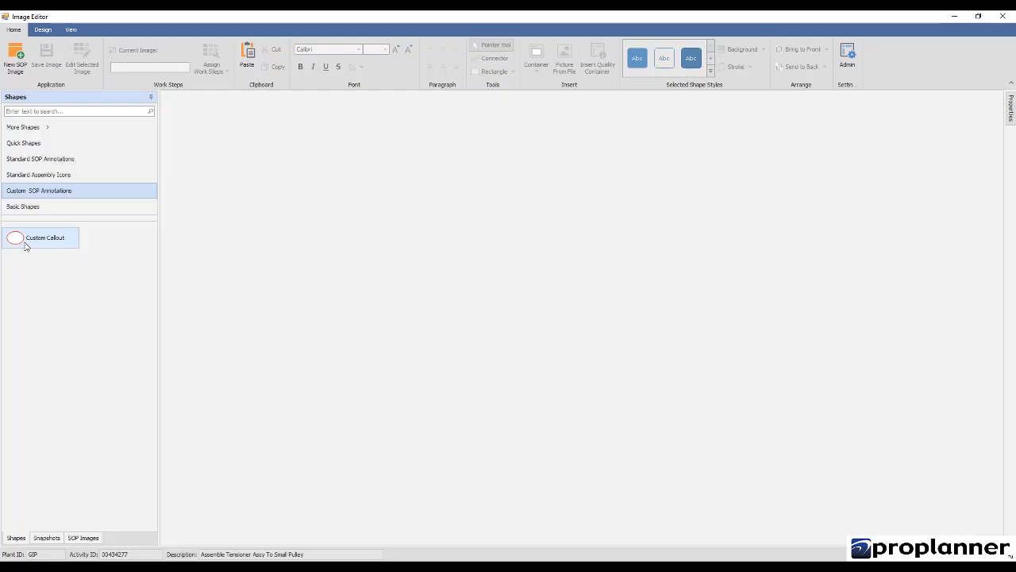
- Examine the font, image shape, custom shape management and default settings options in Annotation Administration
{"action": "left_click", "coordinate": [847, 63]}
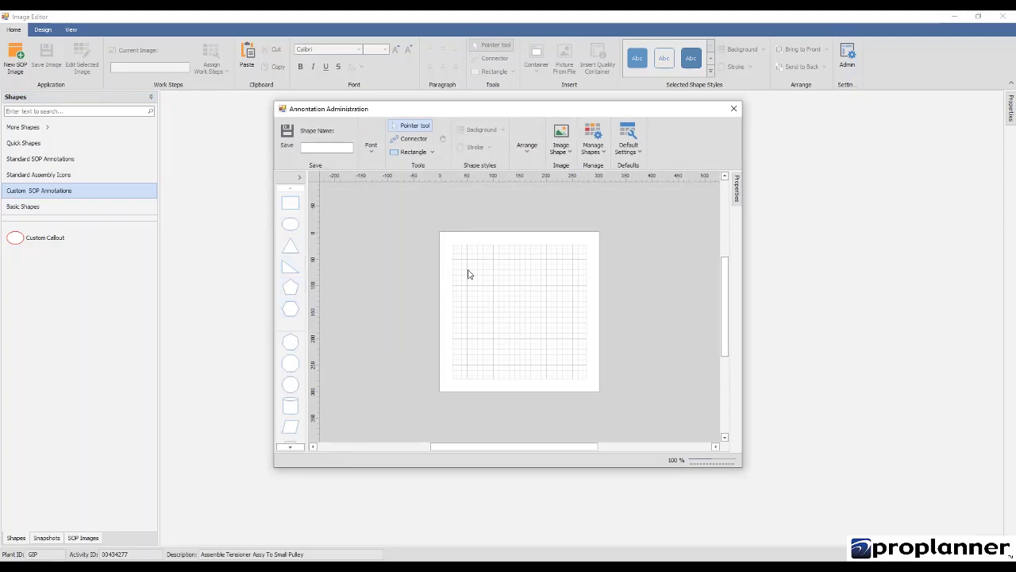
{"action": "left_click", "coordinate": [366, 158]}
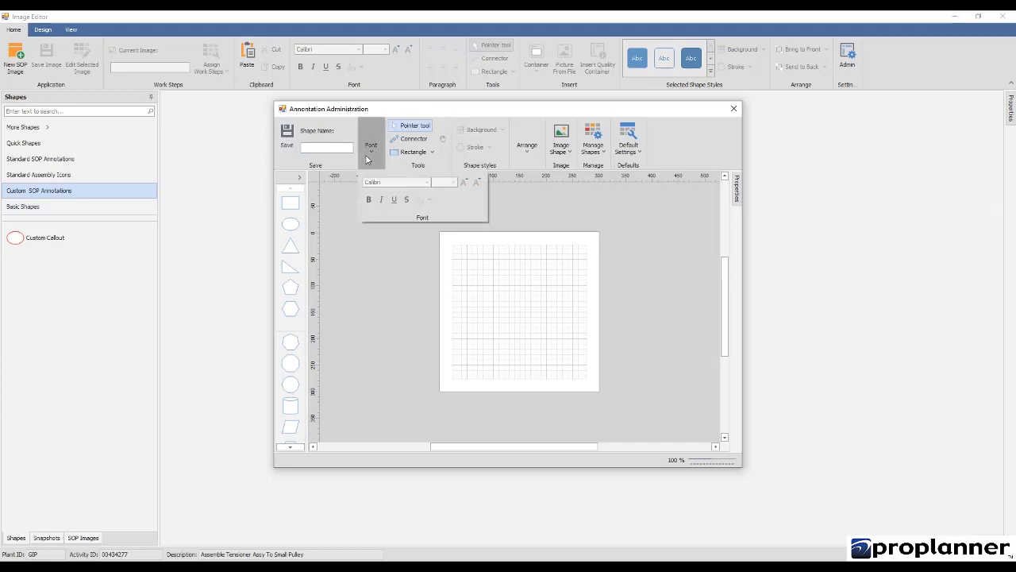
{"action": "left_click", "coordinate": [365, 158]}
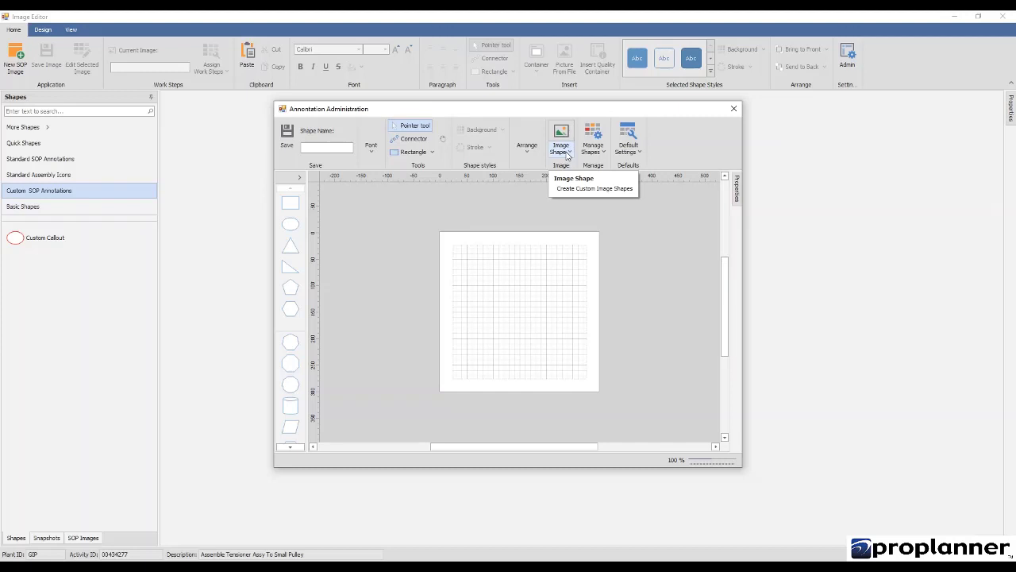
{"action": "left_click", "coordinate": [567, 152]}
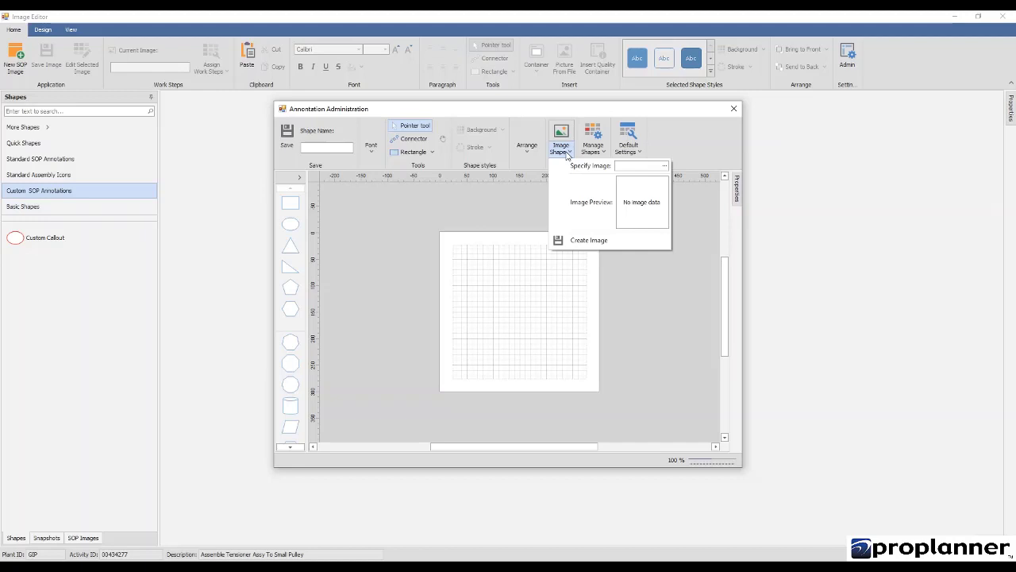
{"action": "left_click", "coordinate": [592, 151]}
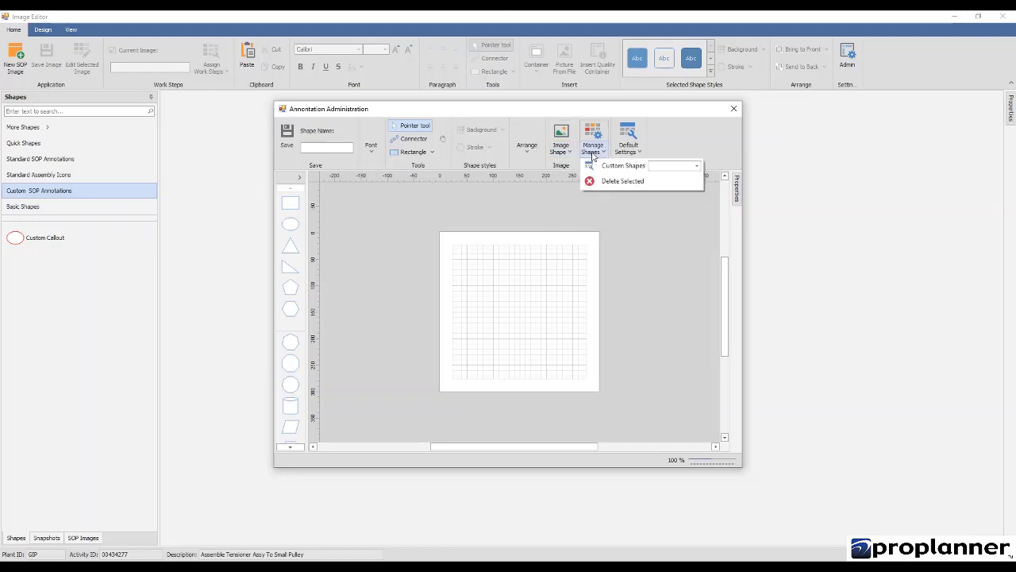
{"action": "left_click", "coordinate": [667, 169]}
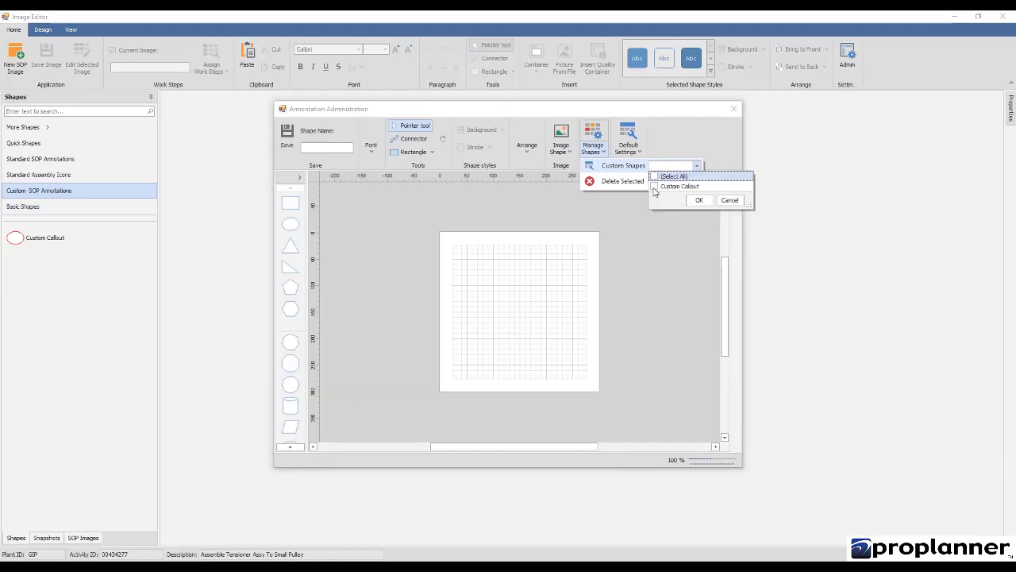
{"action": "left_click", "coordinate": [614, 217]}
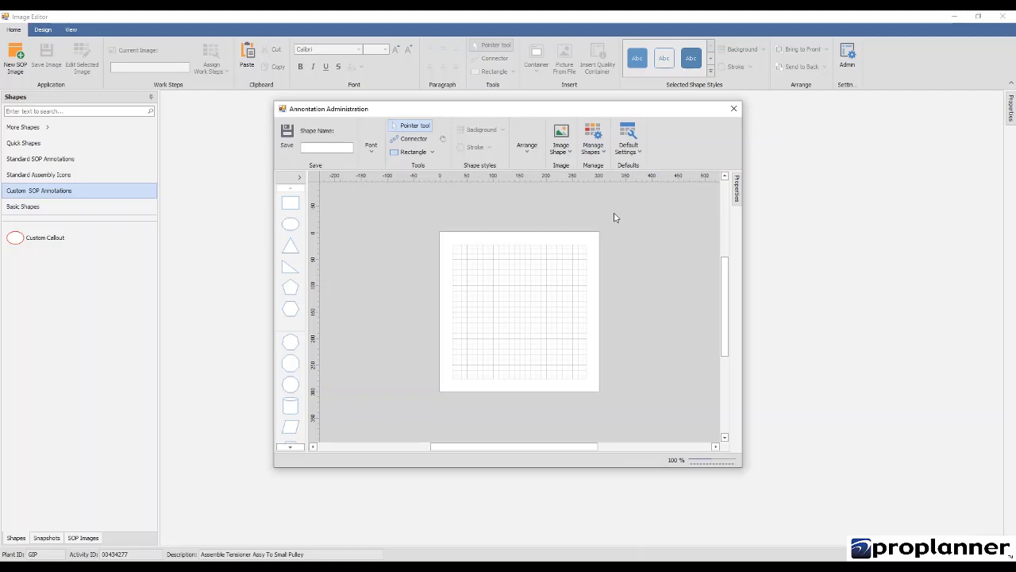
{"action": "left_click", "coordinate": [630, 151]}
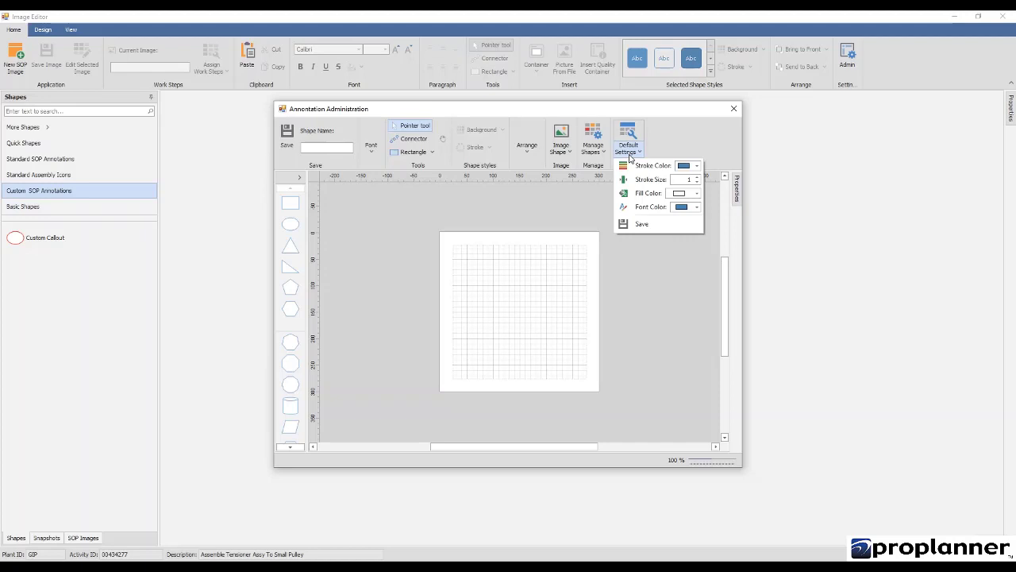
{"action": "left_click", "coordinate": [734, 108]}
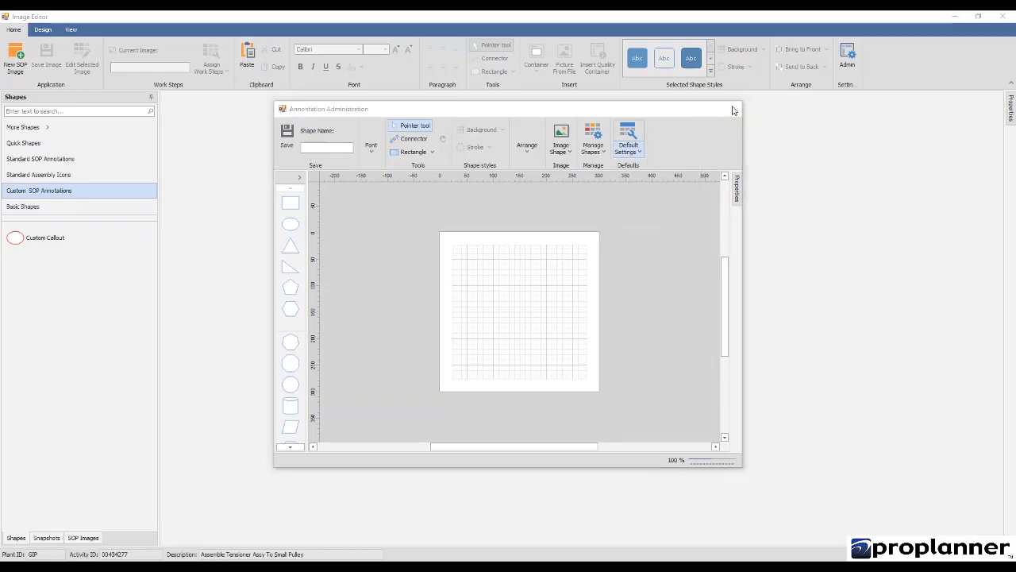
- Show the Standard SOP Annotations shapes and start a new SOP image
{"action": "left_click", "coordinate": [25, 163]}
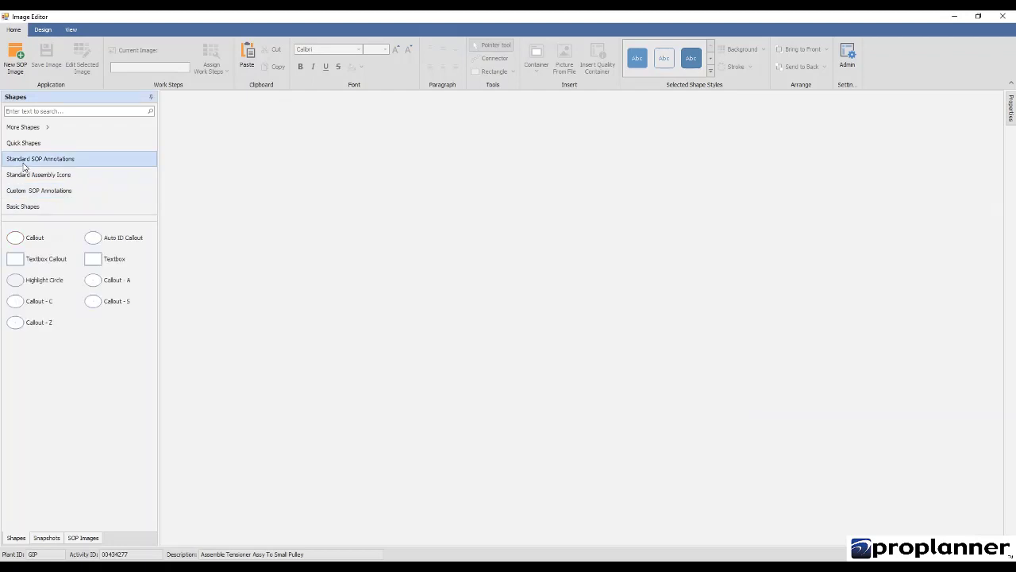
{"action": "left_click", "coordinate": [15, 67]}
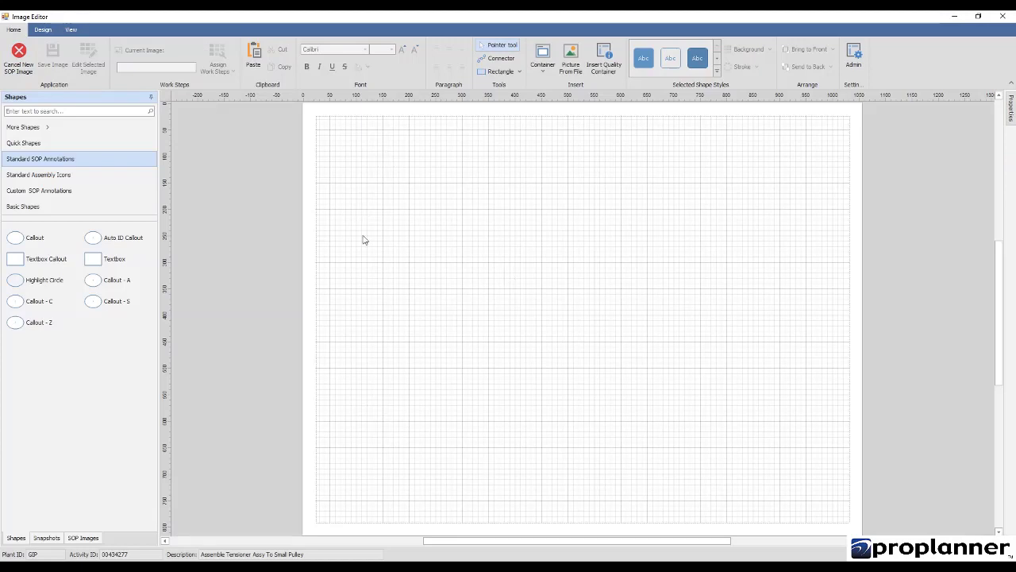
- Add the full pulley assembly snapshot to the canvas, shrink it to about 600 units wide, and position it in the canvas's upper-left area
{"action": "left_click", "coordinate": [45, 539]}
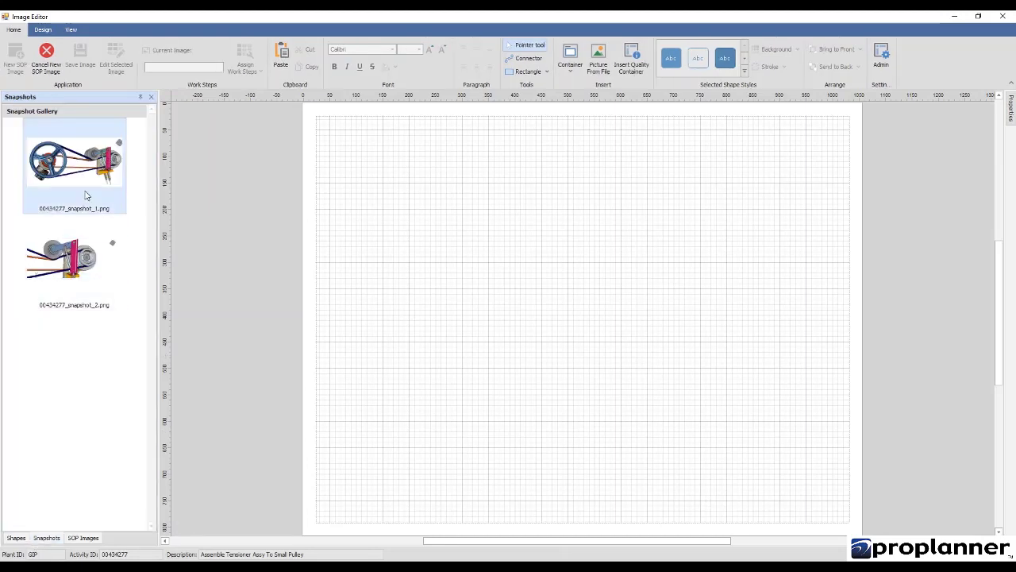
{"action": "left_click_drag", "start_coordinate": [70, 181], "coordinate": [364, 169]}
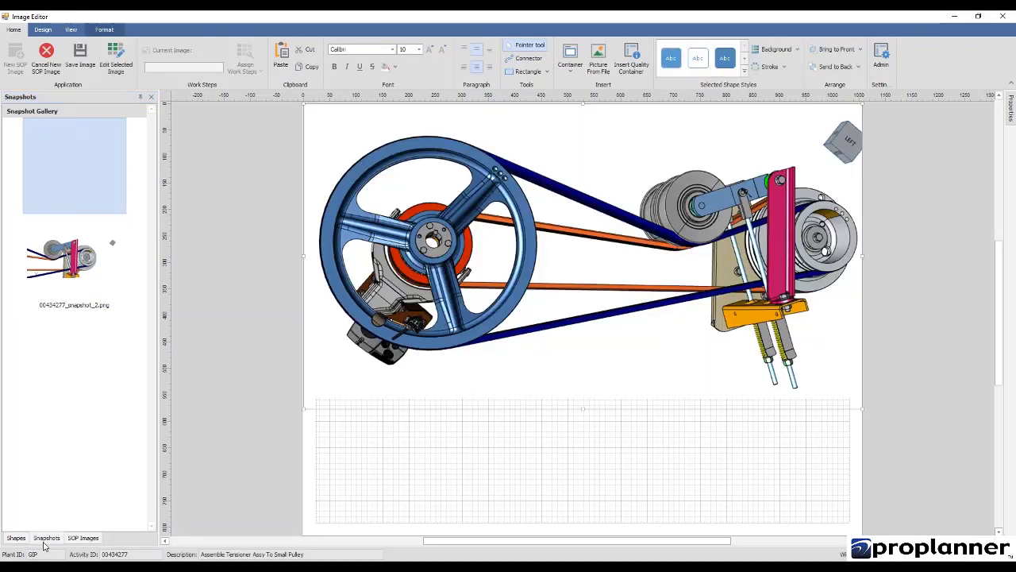
{"action": "left_click_drag", "start_coordinate": [861, 409], "coordinate": [489, 278]}
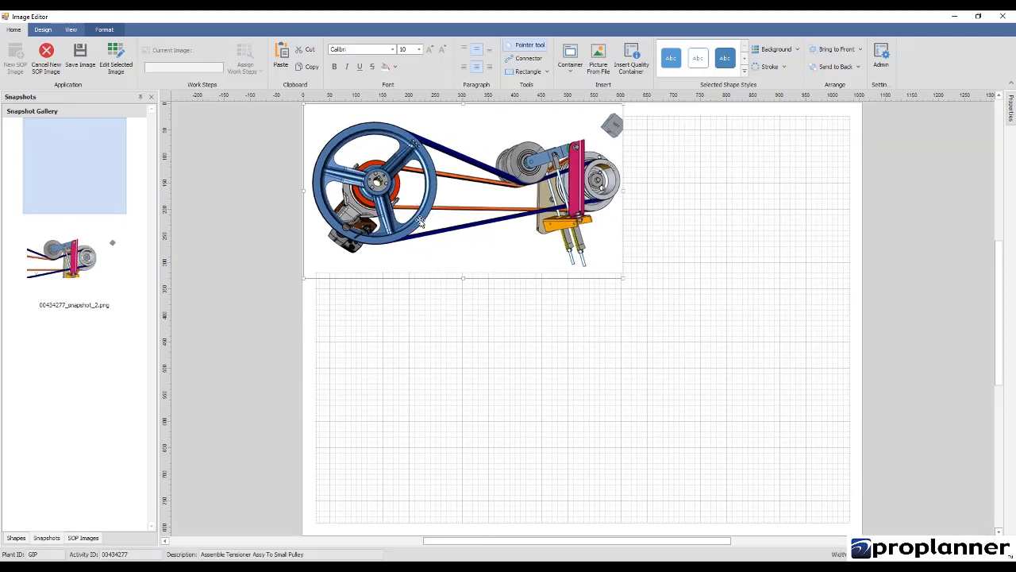
{"action": "left_click_drag", "start_coordinate": [415, 207], "coordinate": [441, 240]}
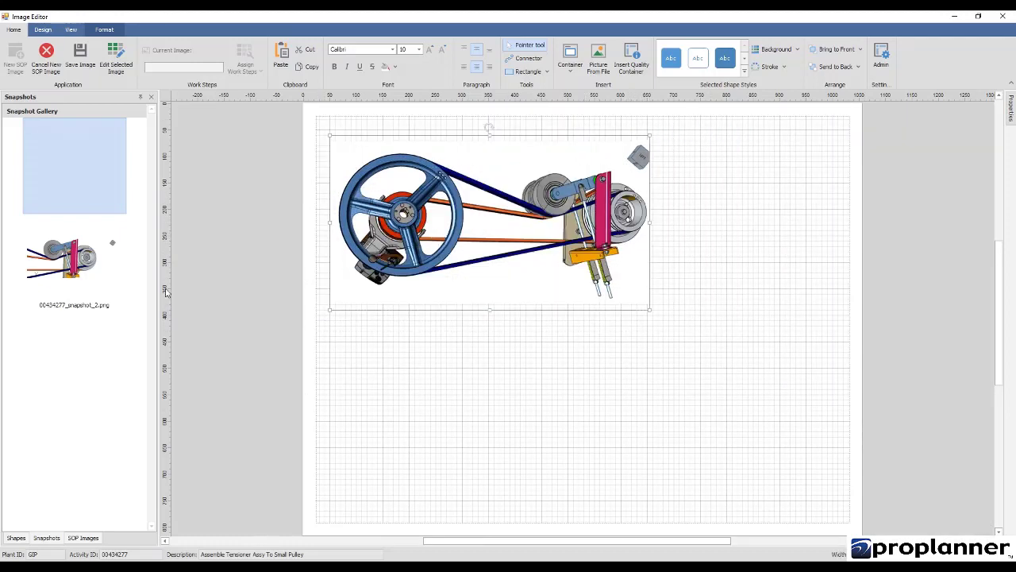
- Add the close-up tensioner snapshot, shrink it to about 730 units wide, and place it below the full assembly snapshot
{"action": "left_click_drag", "start_coordinate": [54, 274], "coordinate": [488, 347]}
{"action": "left_click", "coordinate": [488, 348]}
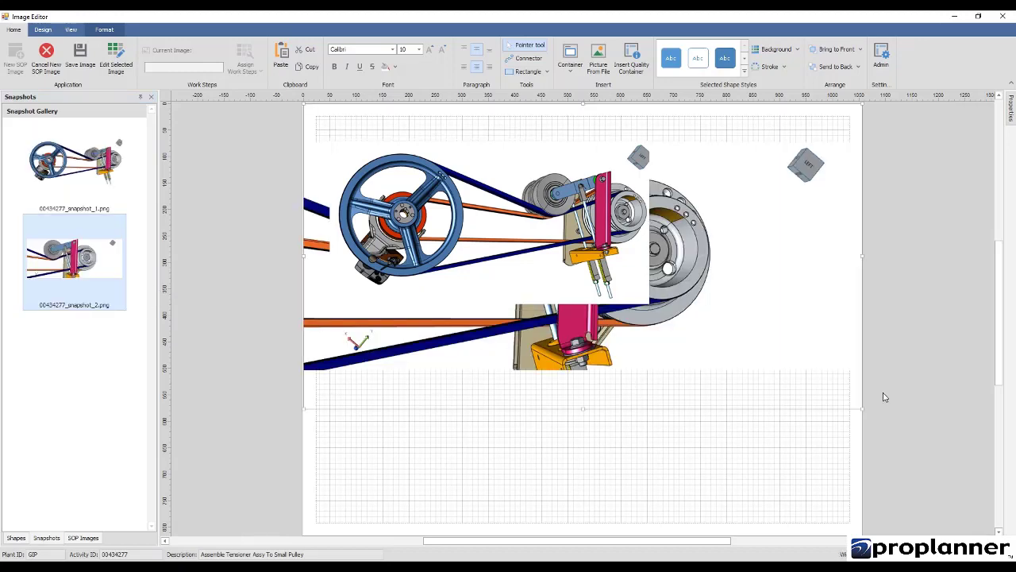
{"action": "left_click_drag", "start_coordinate": [859, 408], "coordinate": [637, 313]}
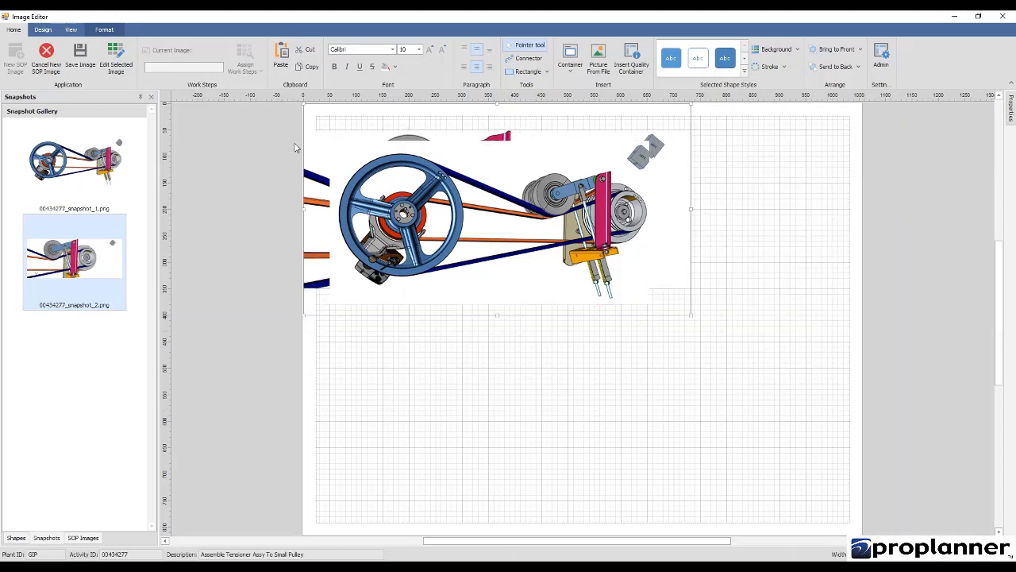
{"action": "left_click_drag", "start_coordinate": [322, 146], "coordinate": [384, 354]}
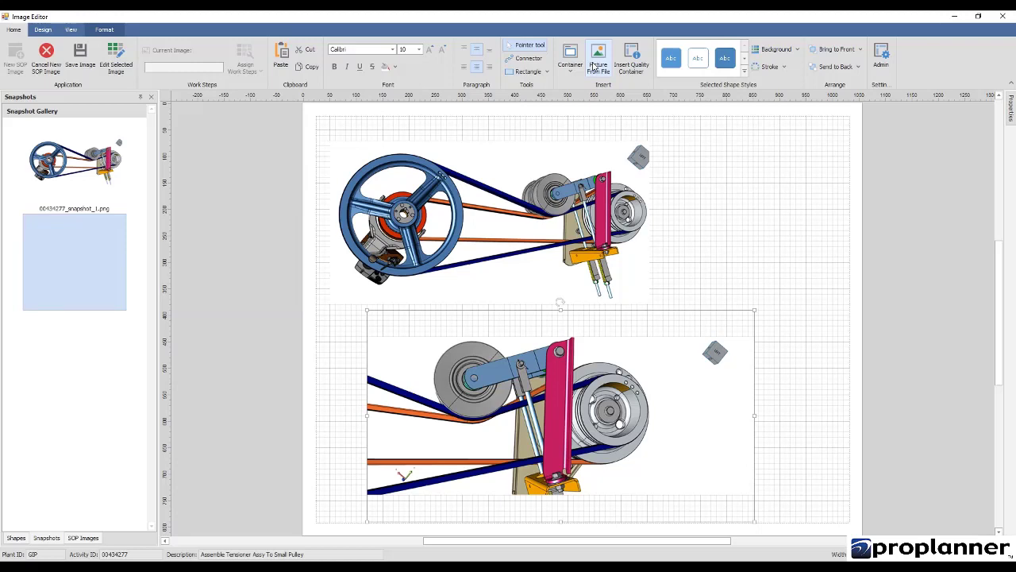
- Insert the picture Wrench.png from Downloads, shrink it to about 300 units wide, and place it beside the upper assembly snapshot
{"action": "left_click", "coordinate": [593, 65]}
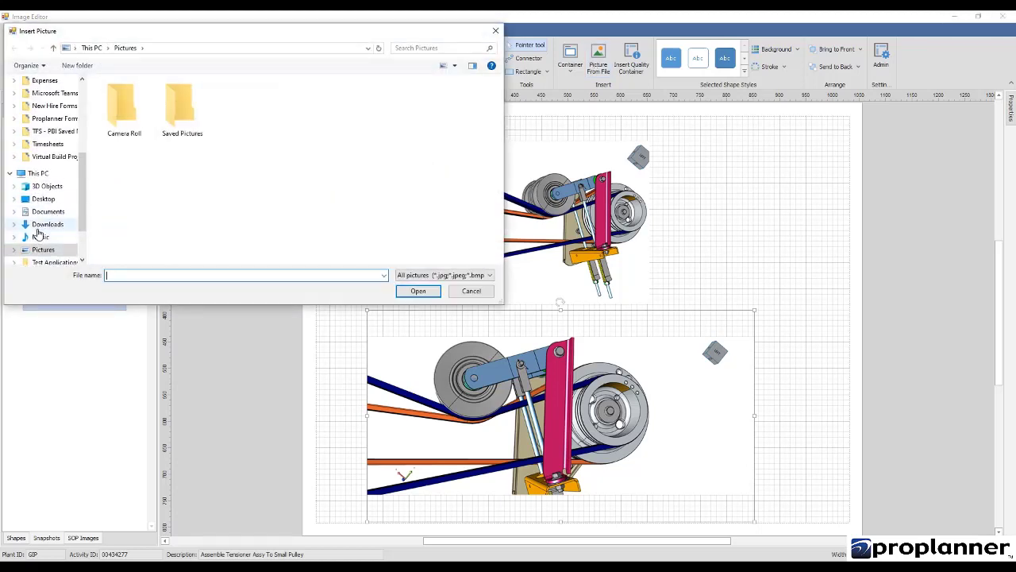
{"action": "left_click", "coordinate": [40, 226]}
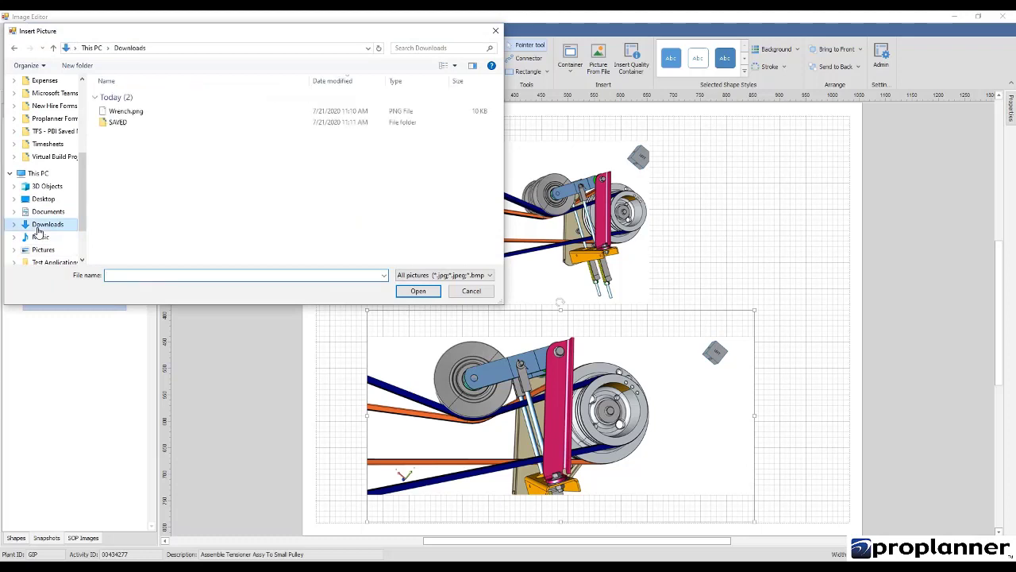
{"action": "left_click", "coordinate": [121, 111]}
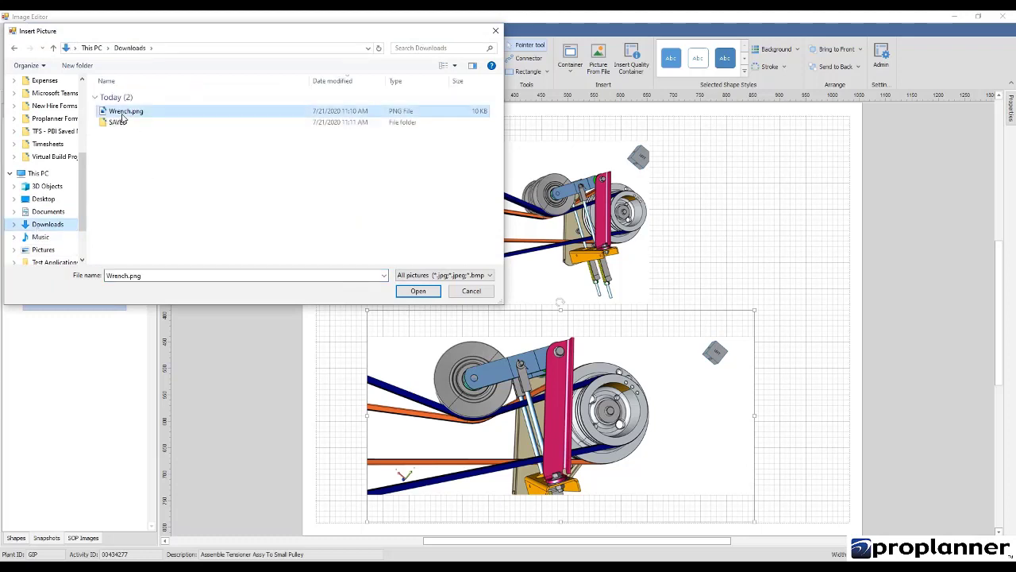
{"action": "left_click", "coordinate": [417, 291]}
{"action": "left_click_drag", "start_coordinate": [522, 328], "coordinate": [671, 216]}
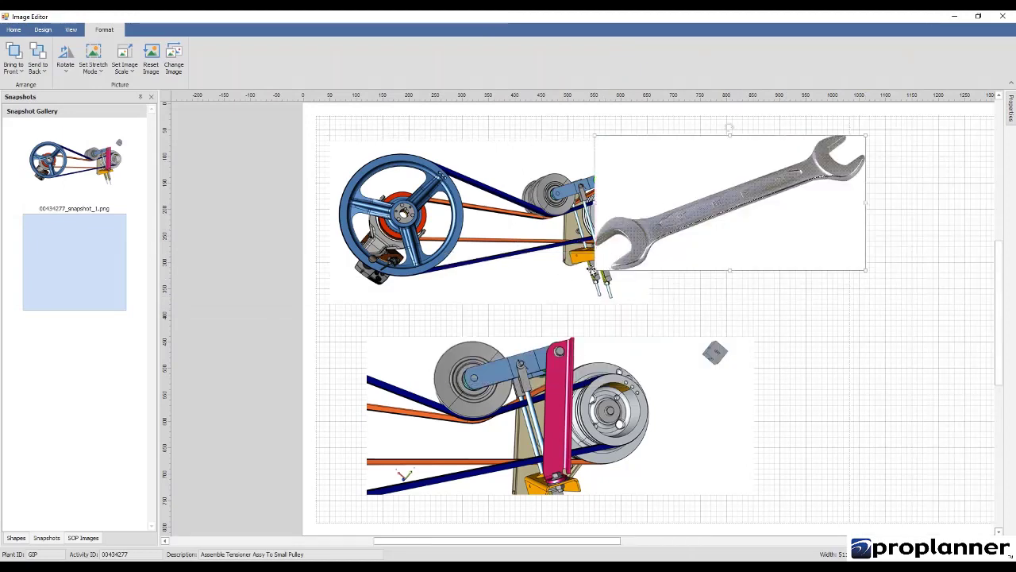
{"action": "left_click_drag", "start_coordinate": [592, 269], "coordinate": [706, 215]}
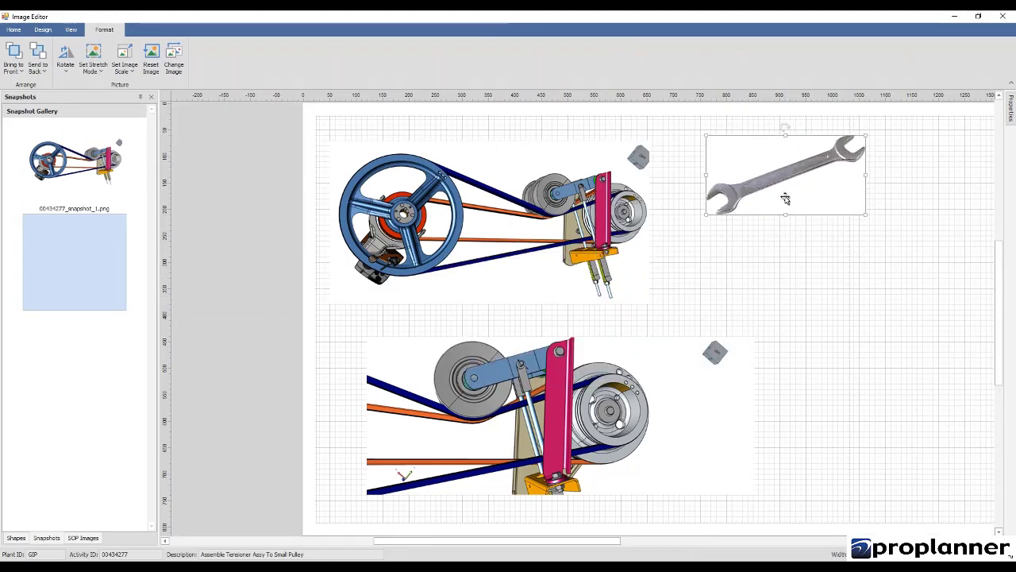
{"action": "left_click_drag", "start_coordinate": [783, 189], "coordinate": [750, 191]}
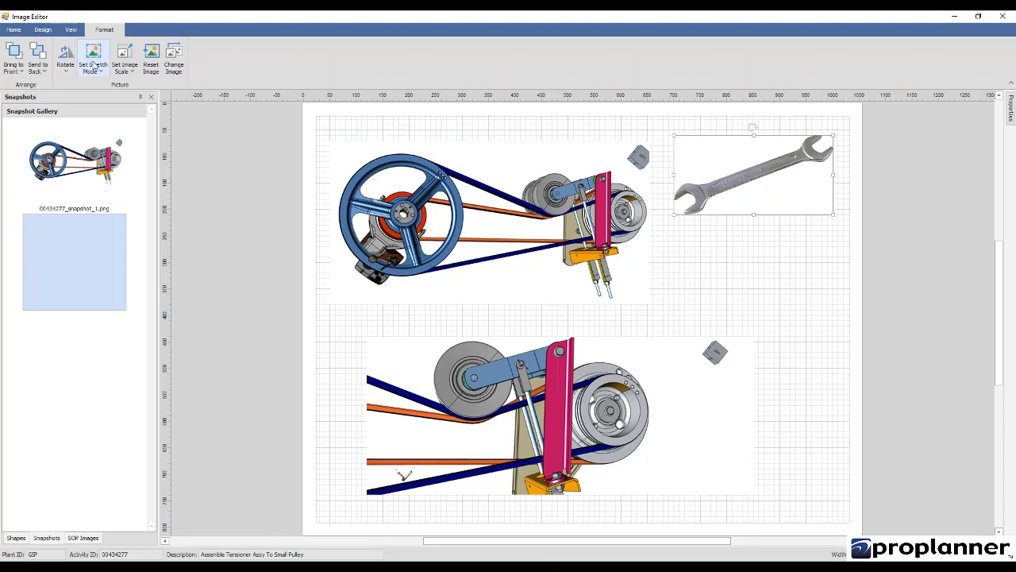
- Open the wrench picture for editing, look over the available editing tools, and save it without edits
{"action": "left_click", "coordinate": [13, 30]}
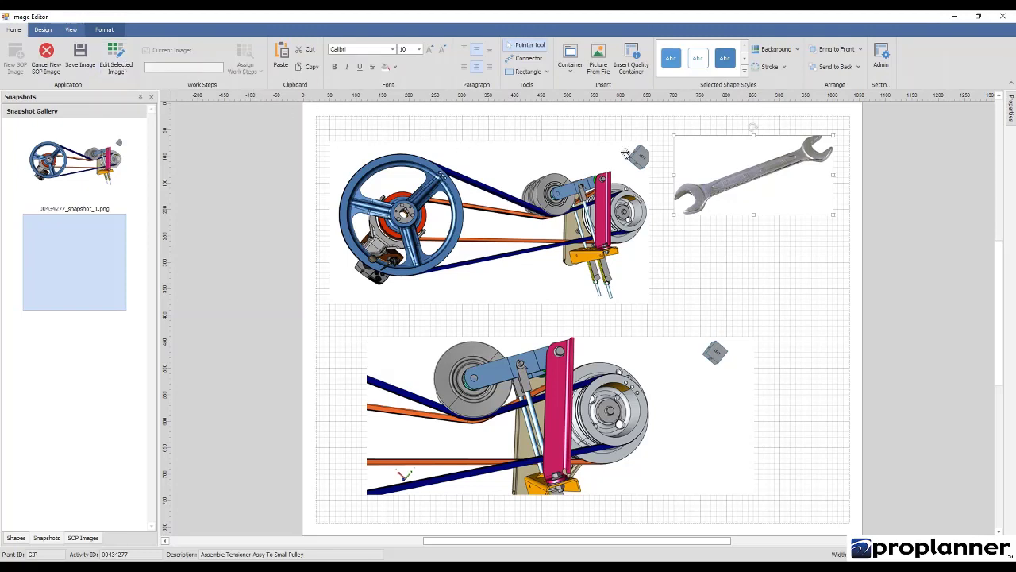
{"action": "left_click", "coordinate": [118, 75]}
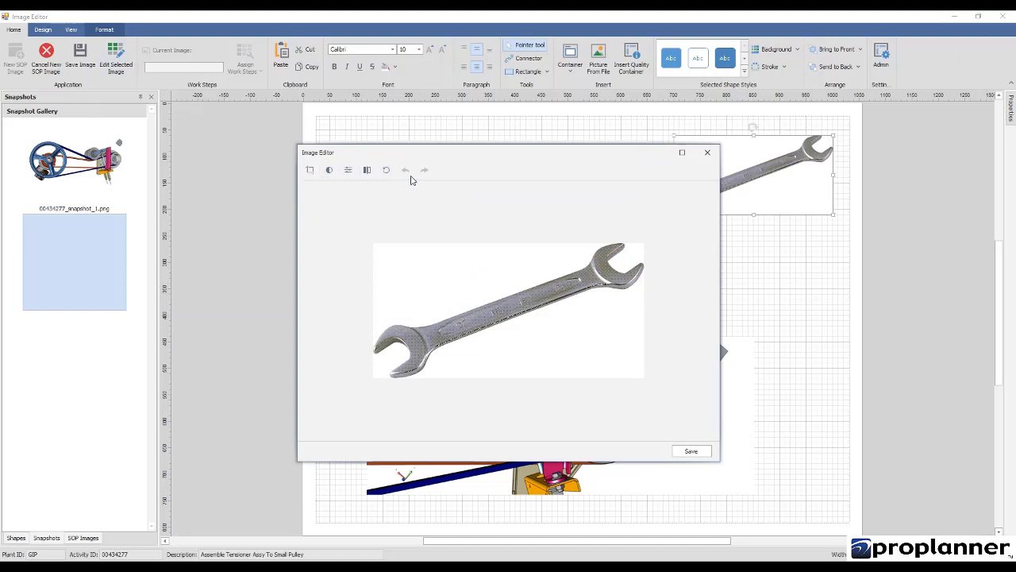
{"action": "left_click", "coordinate": [691, 450]}
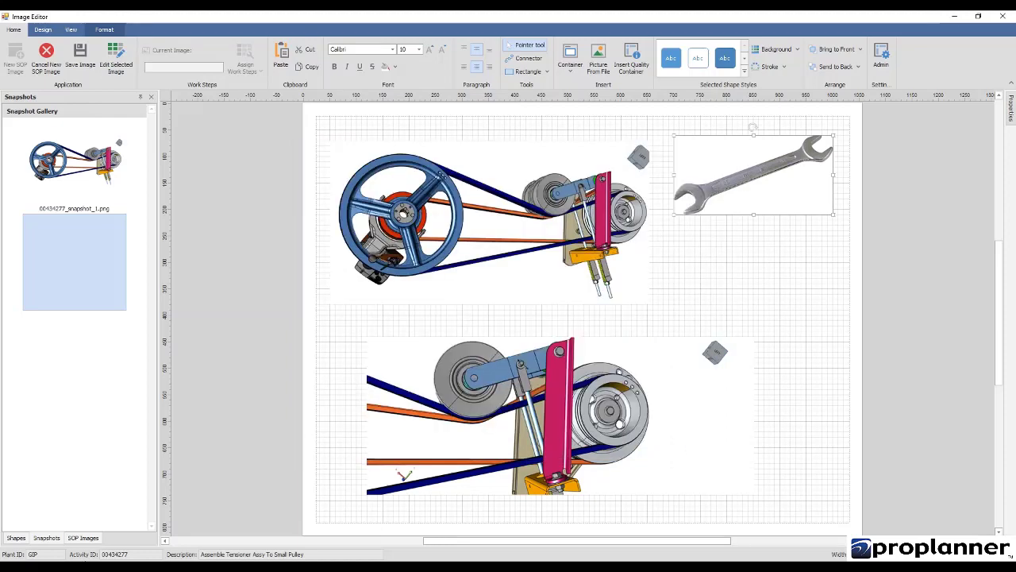
- Place an Auto ID Callout from the Standard SOP Annotations below the wrench picture
{"action": "left_click", "coordinate": [10, 538]}
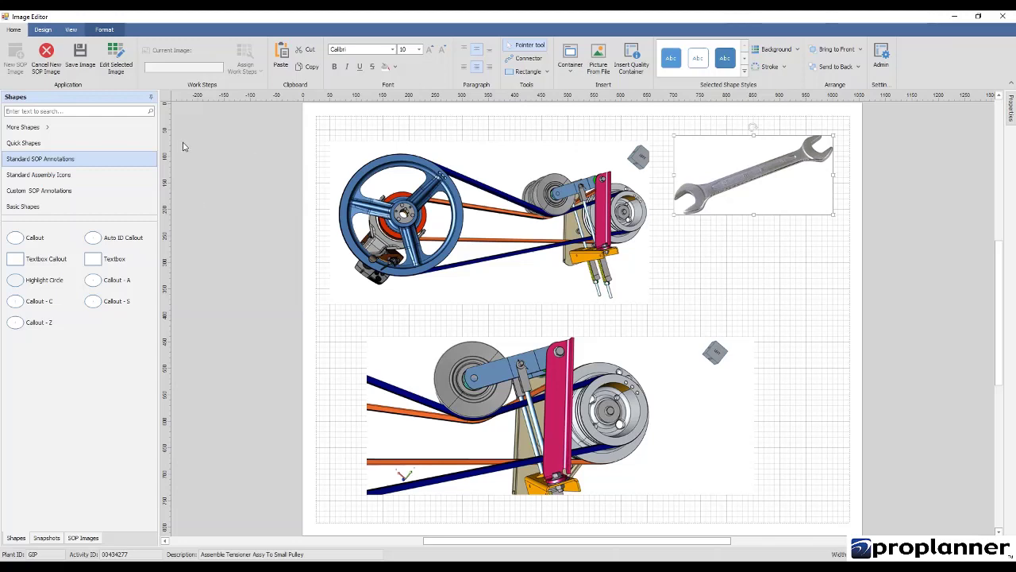
{"action": "left_click_drag", "start_coordinate": [95, 236], "coordinate": [714, 266]}
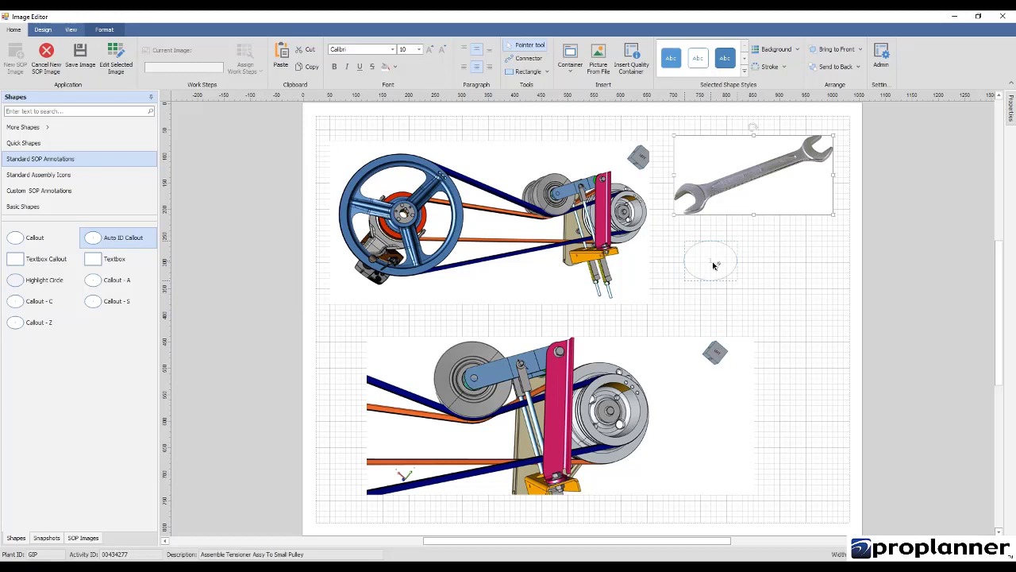
{"action": "left_click_drag", "start_coordinate": [714, 265], "coordinate": [714, 266]}
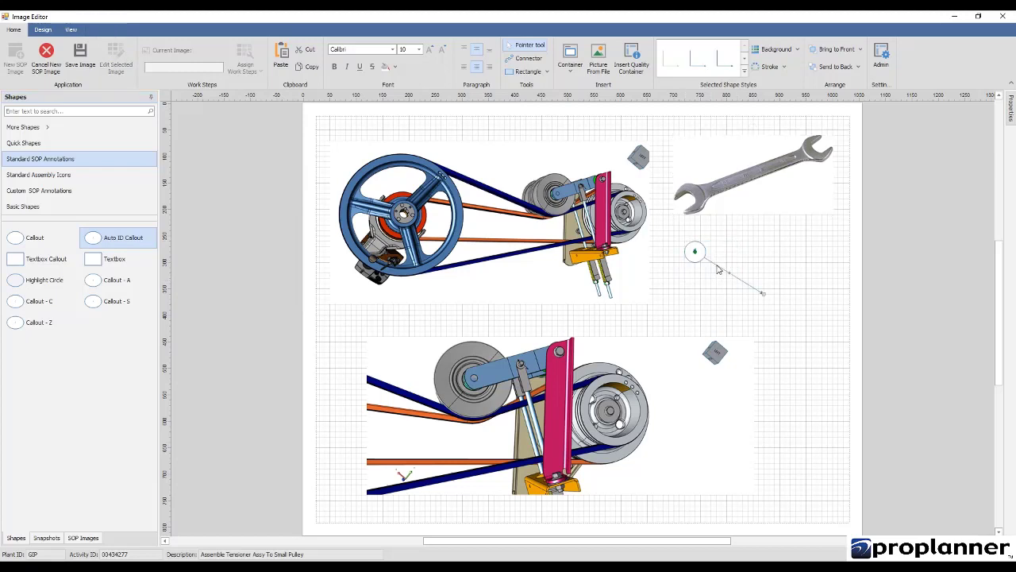
{"action": "left_click", "coordinate": [762, 295]}
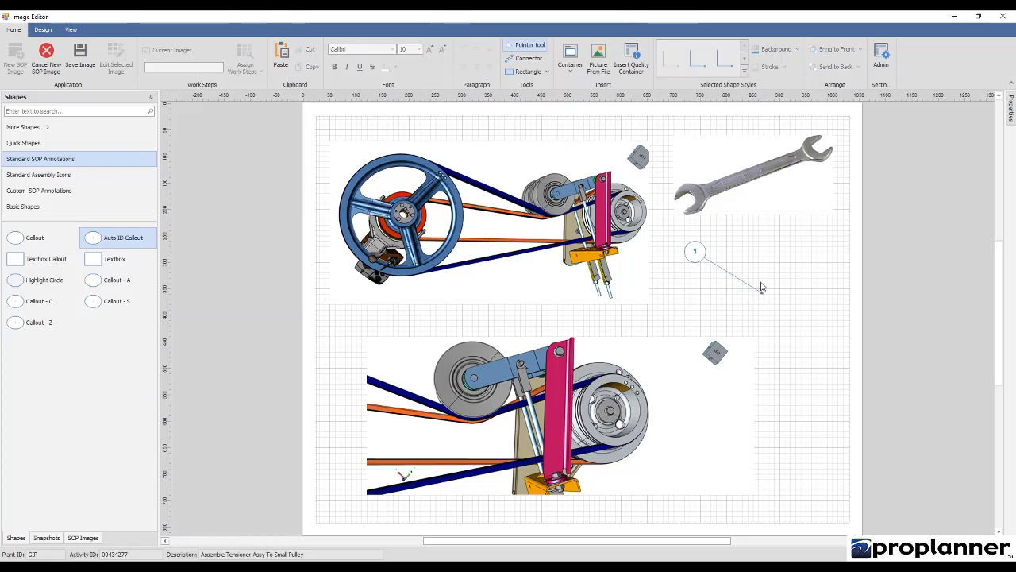
- Point the Auto ID Callout's leader line at the small pulley in the upper snapshot
{"action": "left_click", "coordinate": [689, 256]}
{"action": "left_click", "coordinate": [690, 254]}
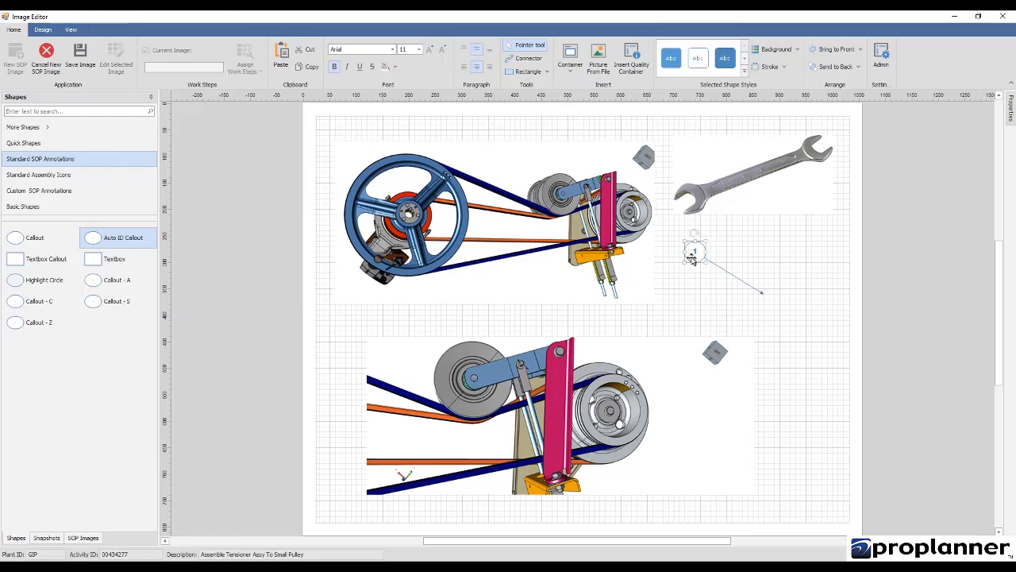
{"action": "left_click", "coordinate": [762, 294]}
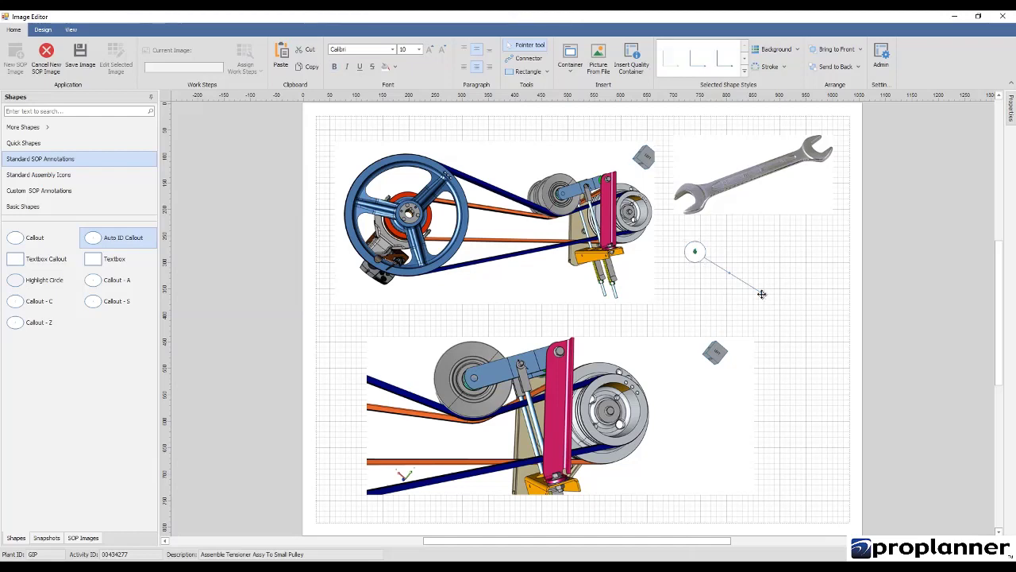
{"action": "left_click_drag", "start_coordinate": [762, 294], "coordinate": [635, 225]}
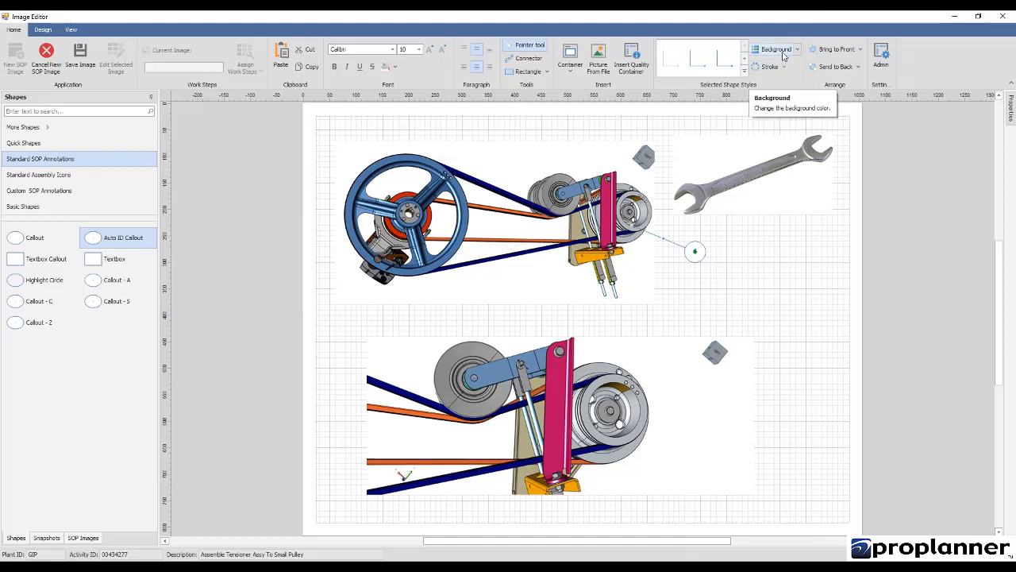
{"action": "left_click", "coordinate": [1010, 111]}
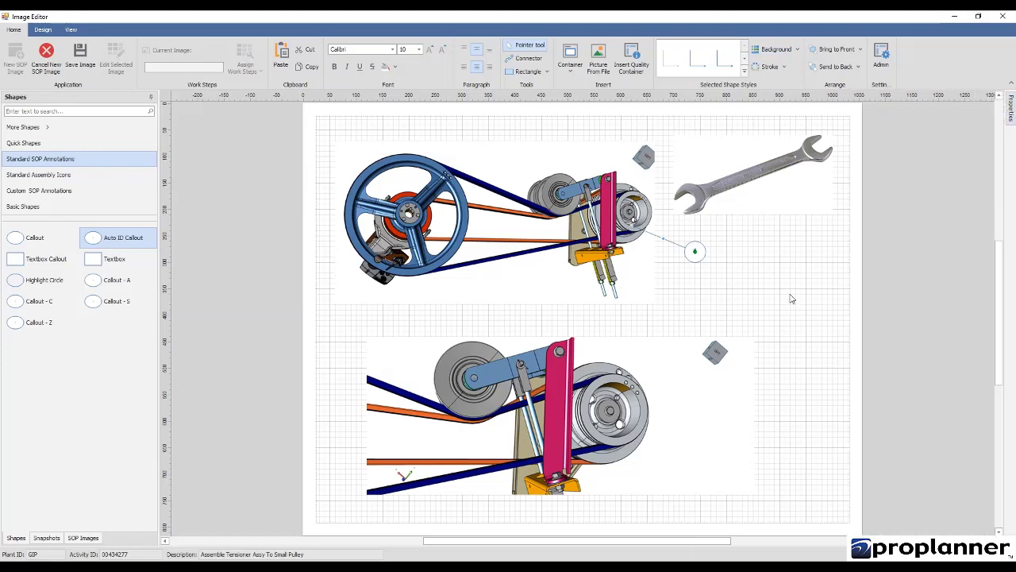
{"action": "left_click", "coordinate": [790, 298]}
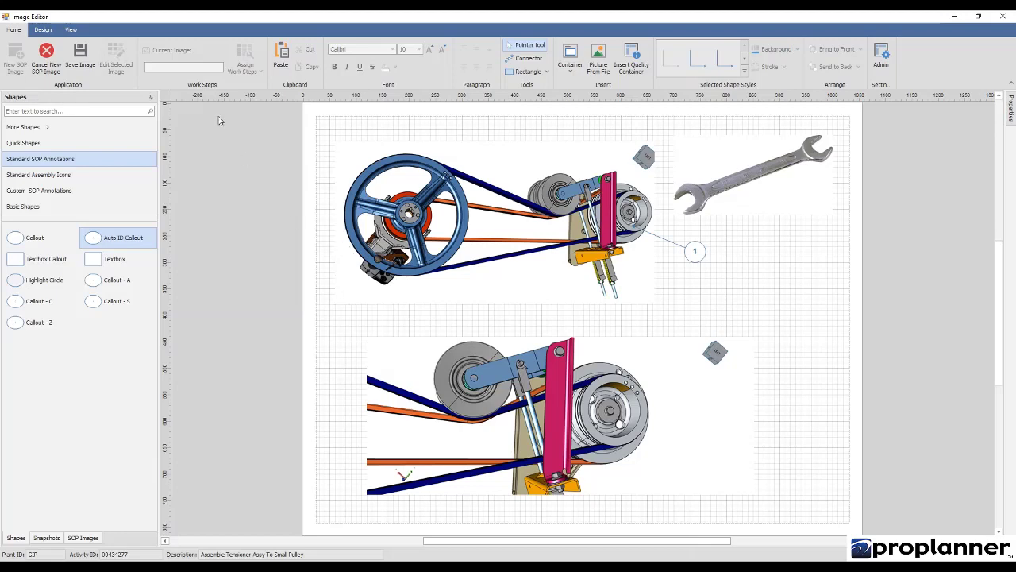
- Save the SOP image to the activity documents and reopen its diagram for editing from the SOP image gallery
{"action": "left_click", "coordinate": [77, 72]}
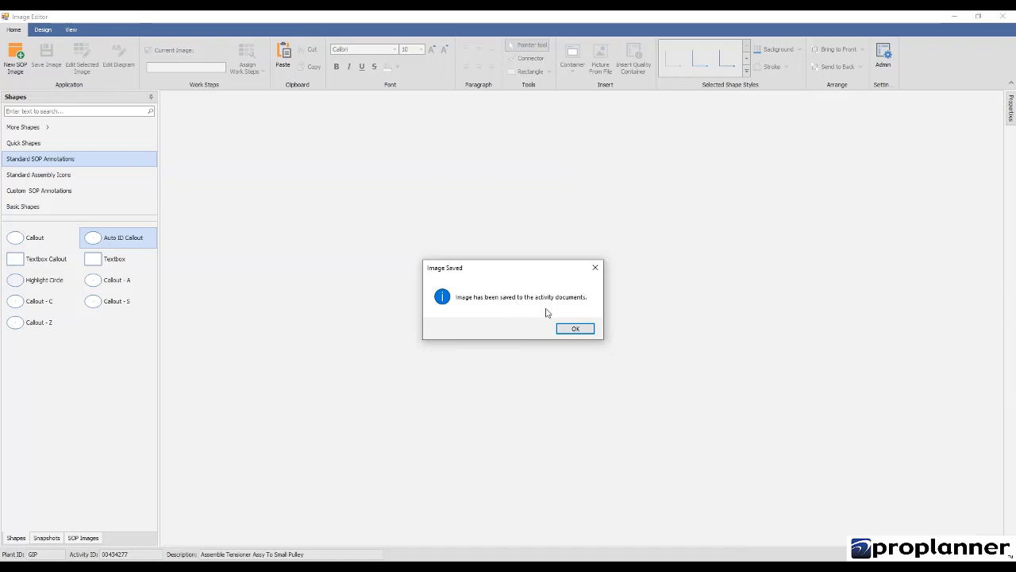
{"action": "left_click", "coordinate": [574, 328]}
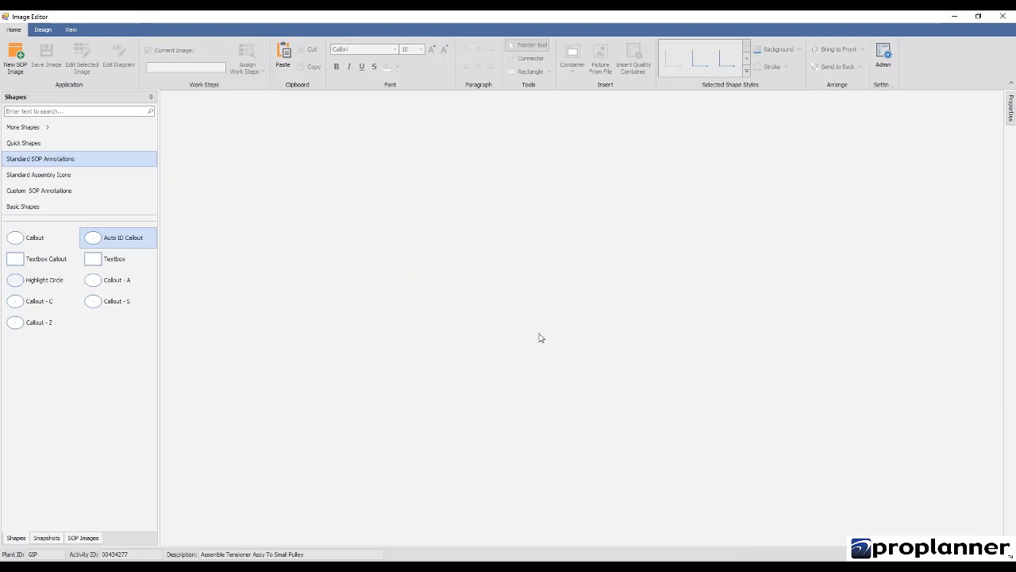
{"action": "left_click", "coordinate": [85, 539]}
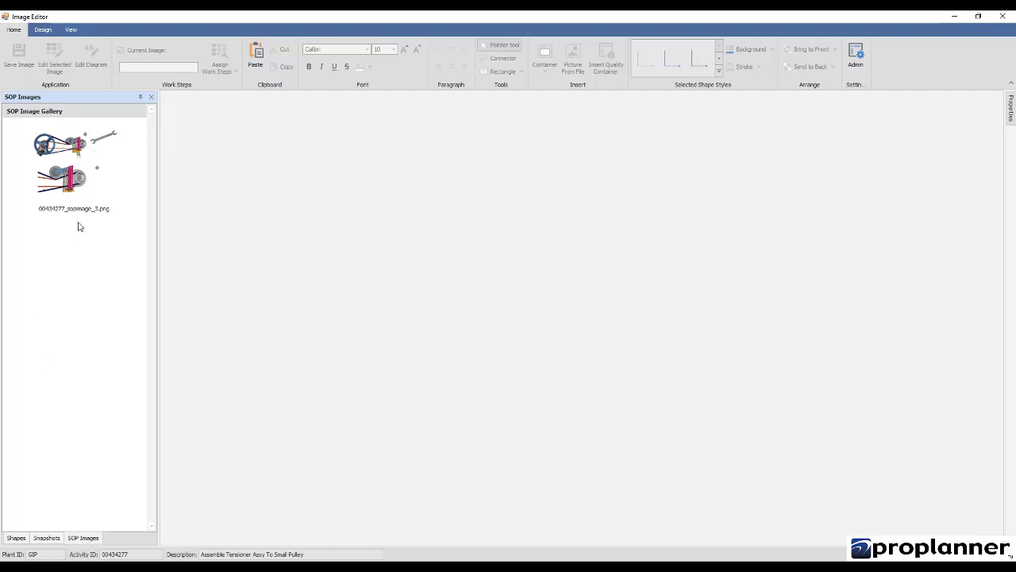
{"action": "left_click", "coordinate": [57, 139]}
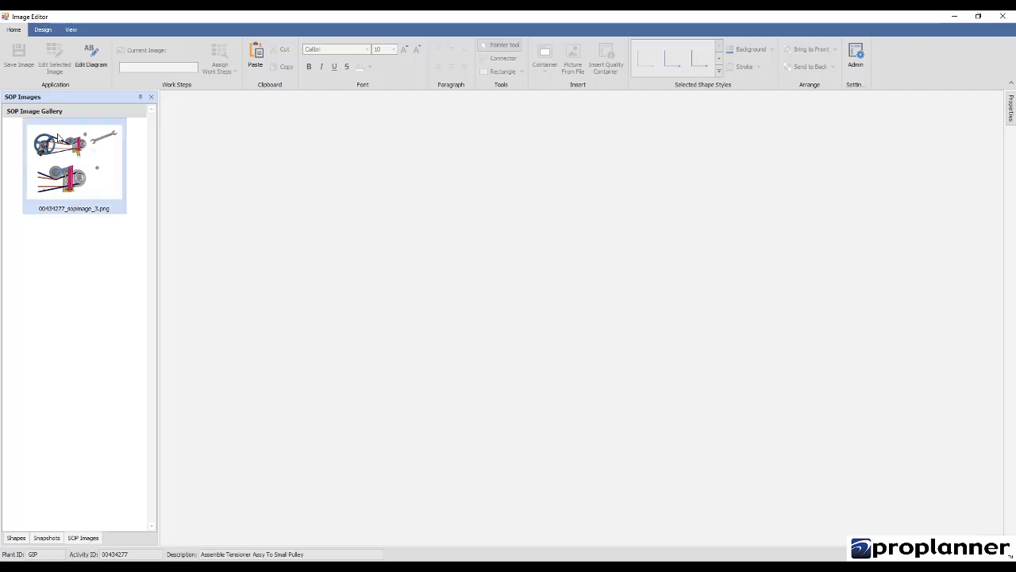
{"action": "left_click", "coordinate": [82, 70]}
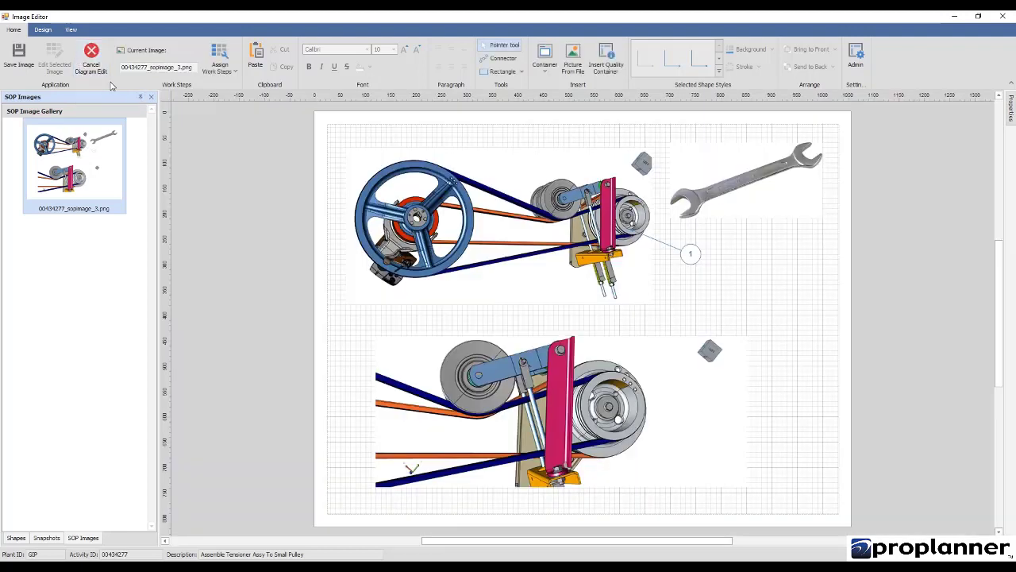
- Replace the numbered callout with a Textbox Callout below the wrench, and point its leader at the small pulley in the upper snapshot
{"action": "left_click", "coordinate": [686, 255]}
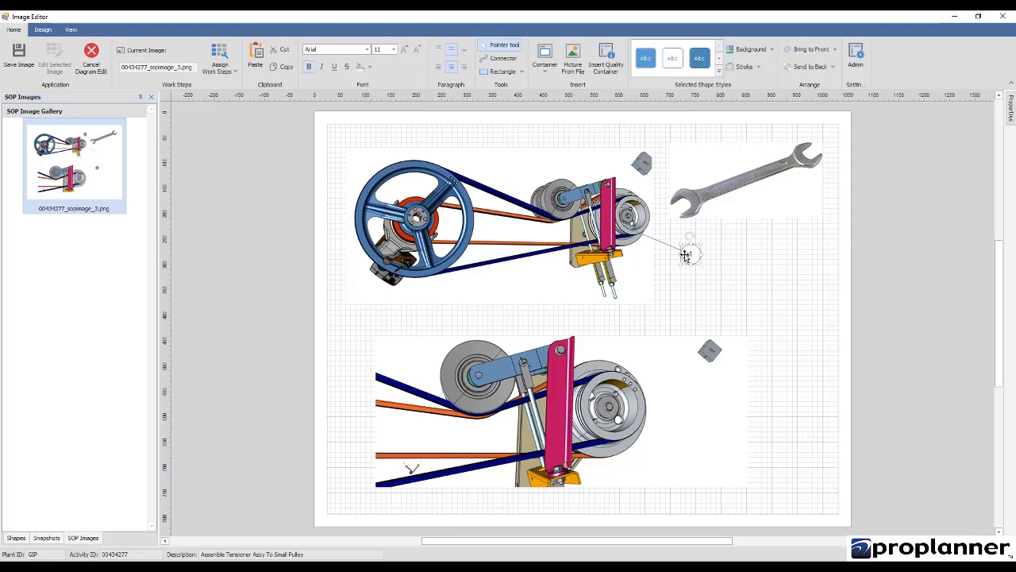
{"action": "key", "text": "Delete"}
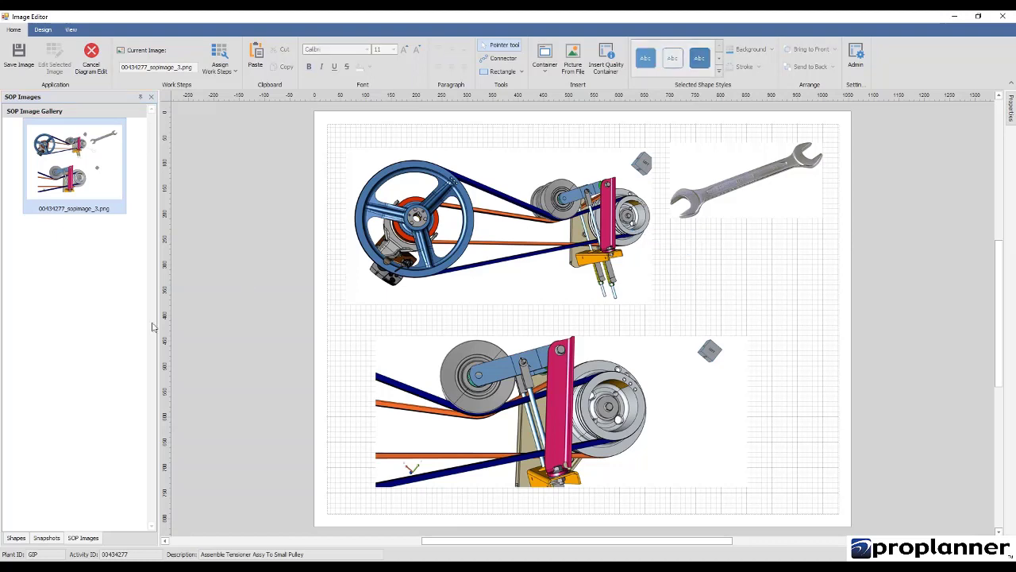
{"action": "left_click", "coordinate": [15, 537]}
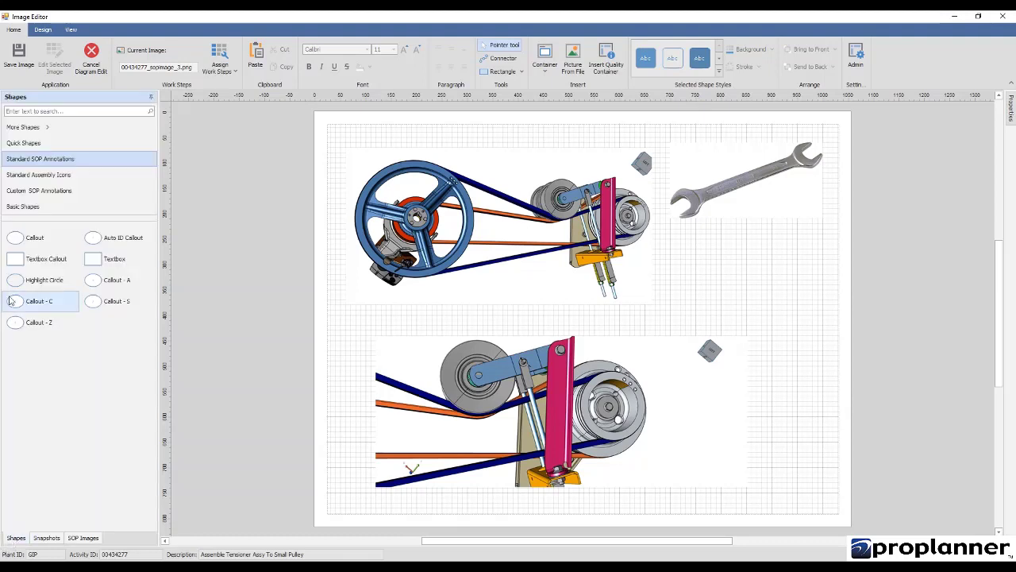
{"action": "left_click_drag", "start_coordinate": [32, 260], "coordinate": [710, 257]}
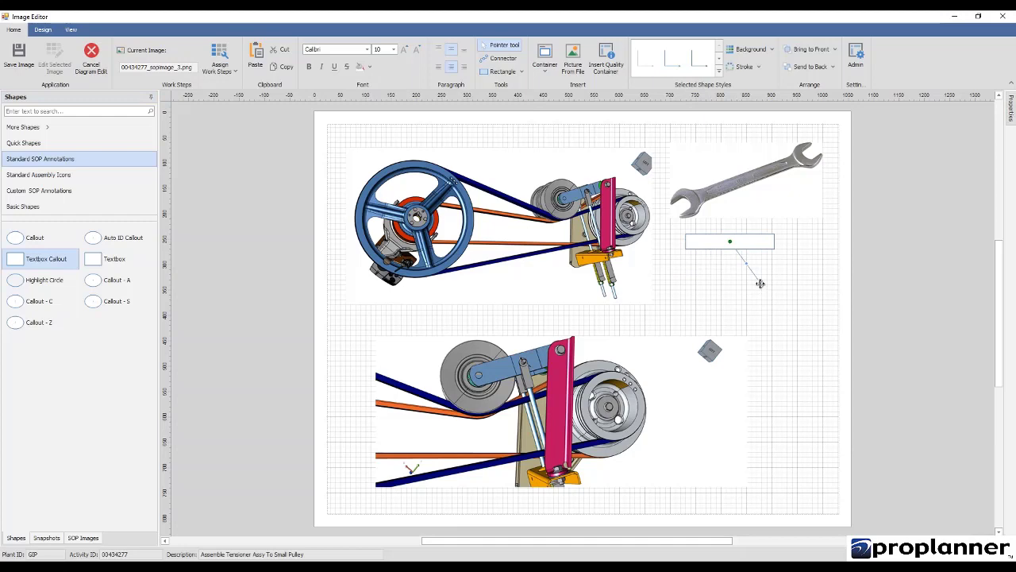
{"action": "left_click_drag", "start_coordinate": [760, 284], "coordinate": [627, 226]}
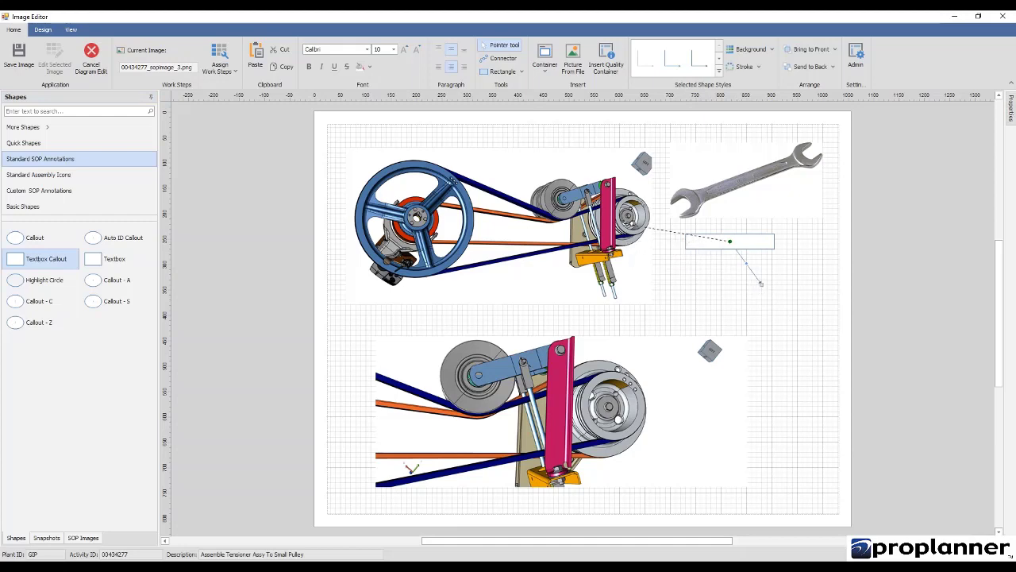
- Label the textbox callout below the wrench with the text IMPORTANT
{"action": "double_click", "coordinate": [711, 240]}
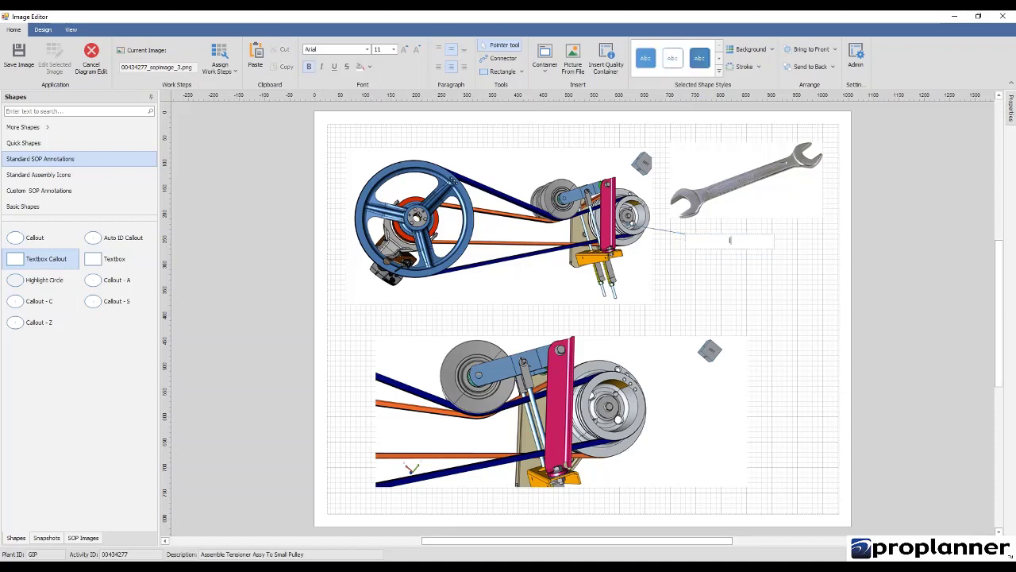
{"action": "type", "text": "IMPORTANT"}
{"action": "left_click", "coordinate": [693, 266]}
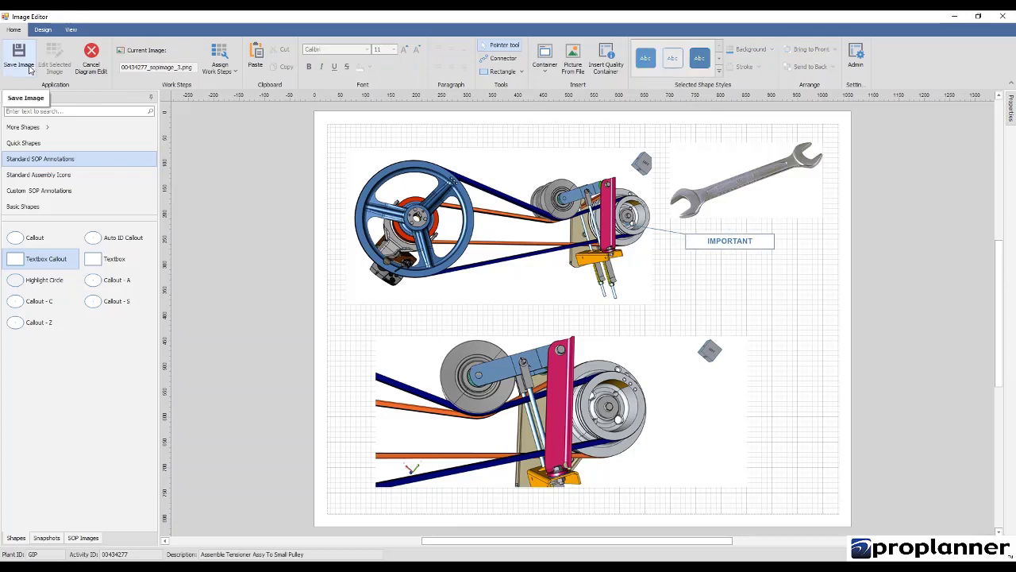
- Assign the current image to work step 20 (WS 2) and save the SOP image with its work step data
{"action": "left_click", "coordinate": [236, 72]}
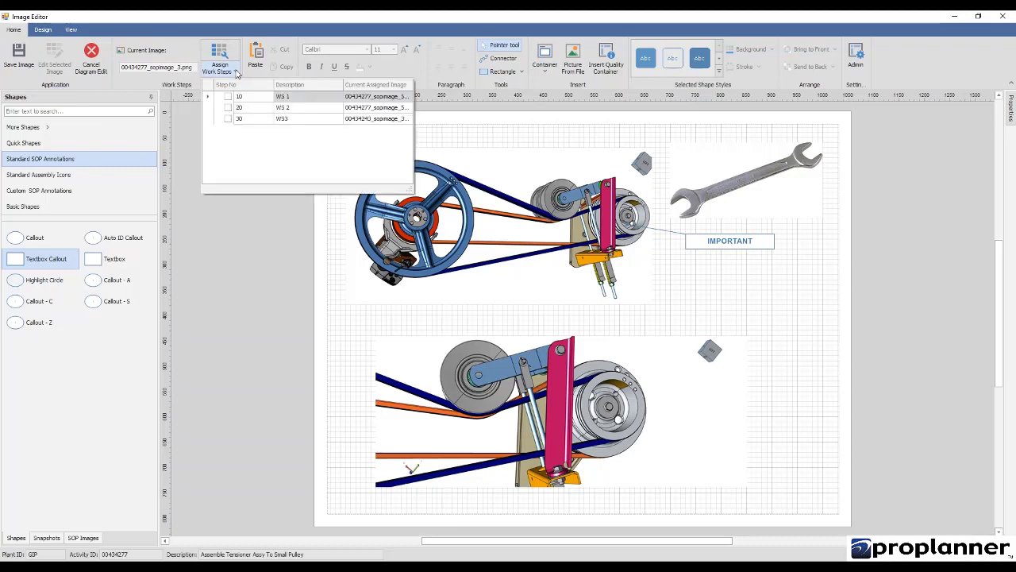
{"action": "left_click", "coordinate": [229, 111]}
{"action": "left_click", "coordinate": [20, 68]}
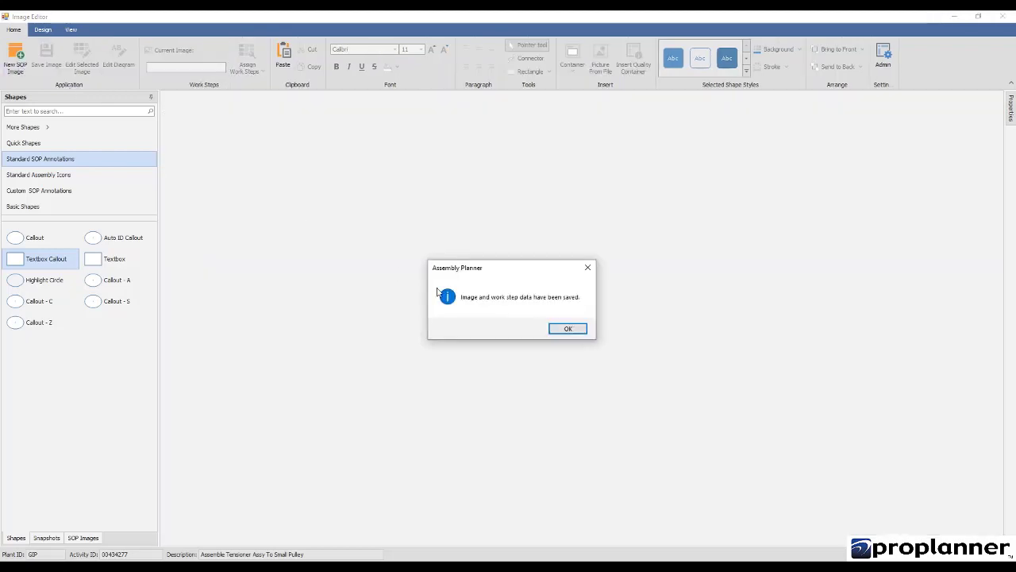
{"action": "left_click", "coordinate": [561, 330]}
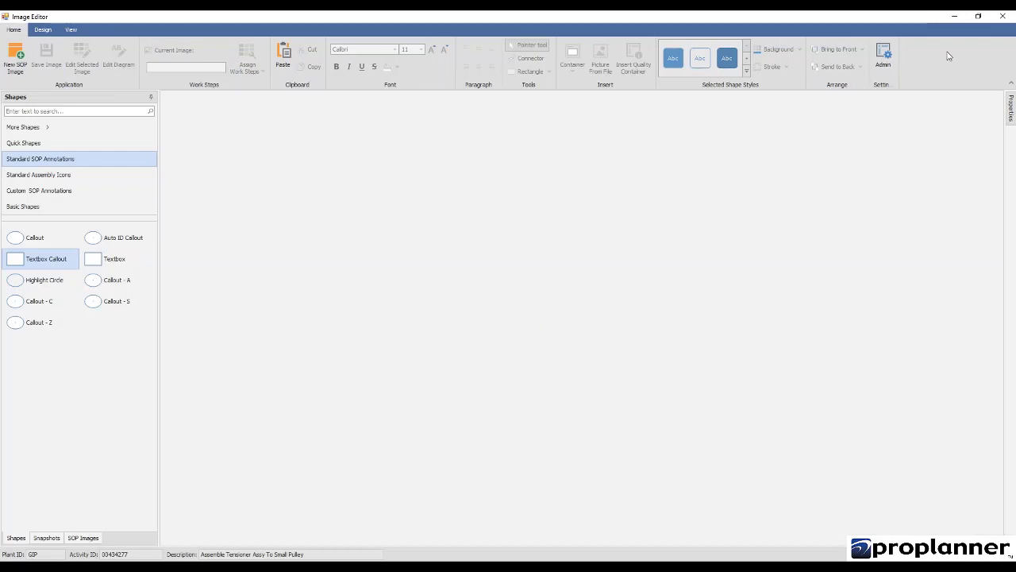
- Close the Image Editor and reload the routing data in Assembly Planner
{"action": "left_click", "coordinate": [1003, 16]}
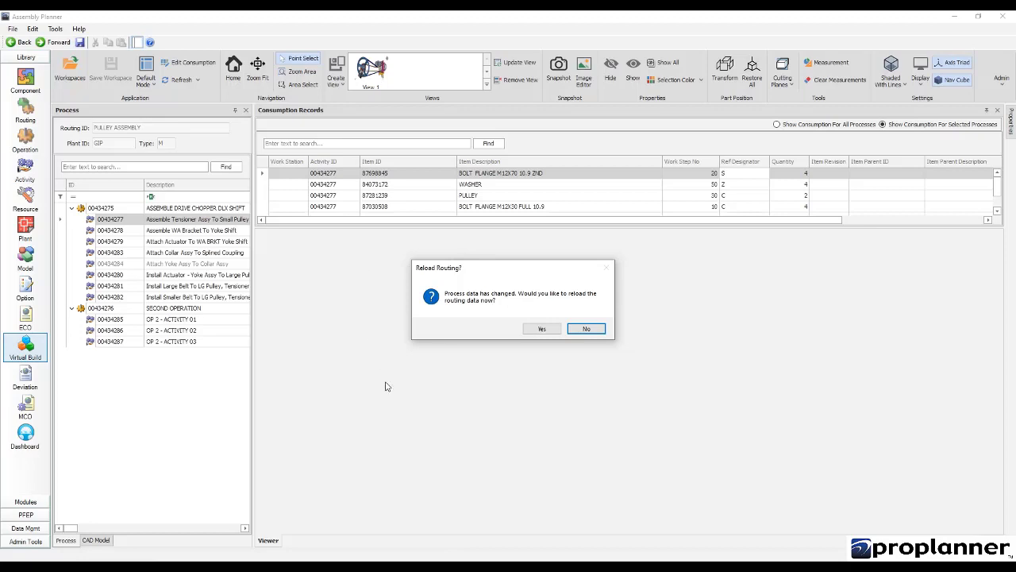
{"action": "left_click", "coordinate": [540, 331]}
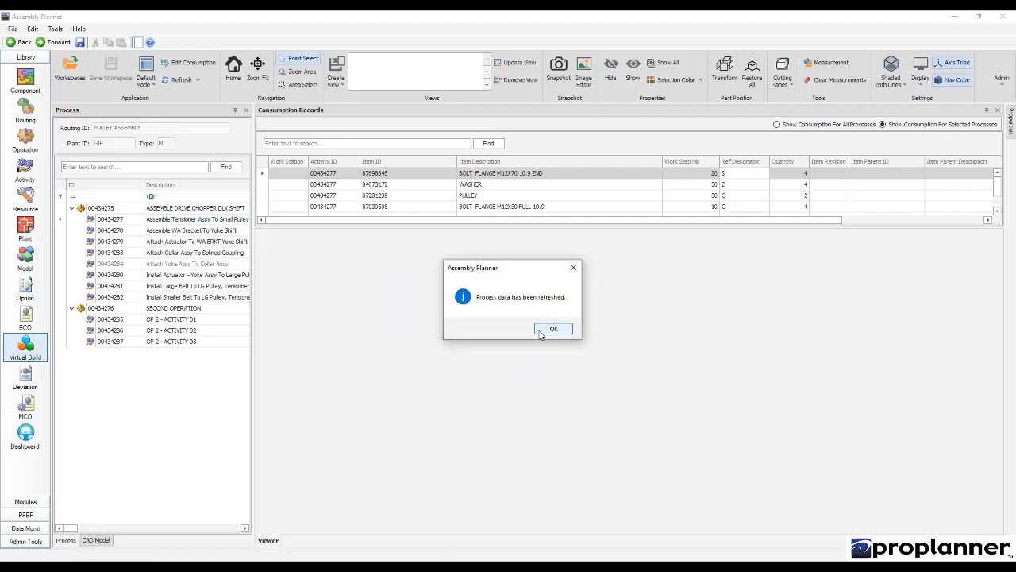
{"action": "left_click", "coordinate": [544, 334]}
- Refresh the process data from the Virtual Build viewer
{"action": "right_click", "coordinate": [505, 312]}
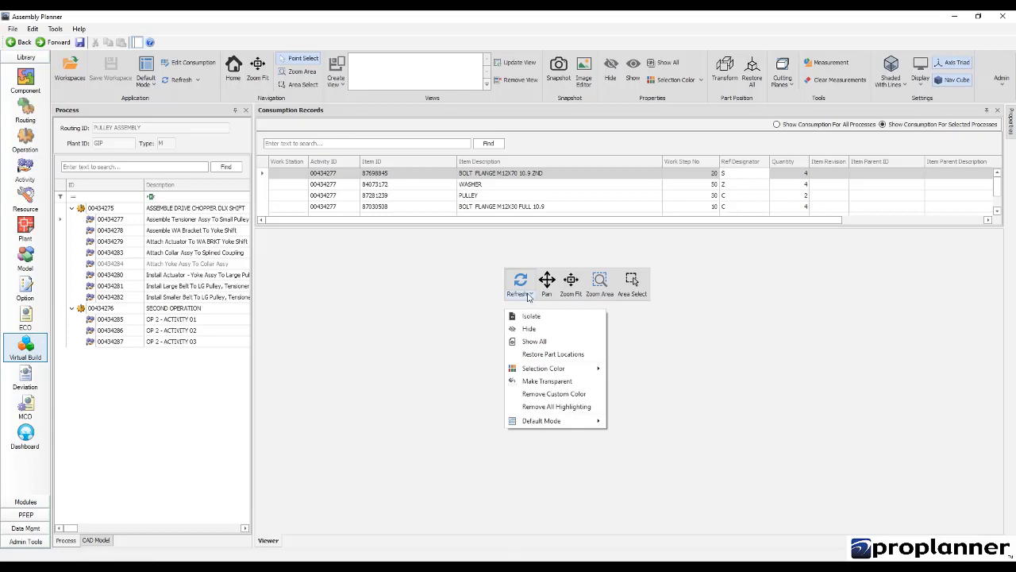
{"action": "left_click", "coordinate": [531, 295]}
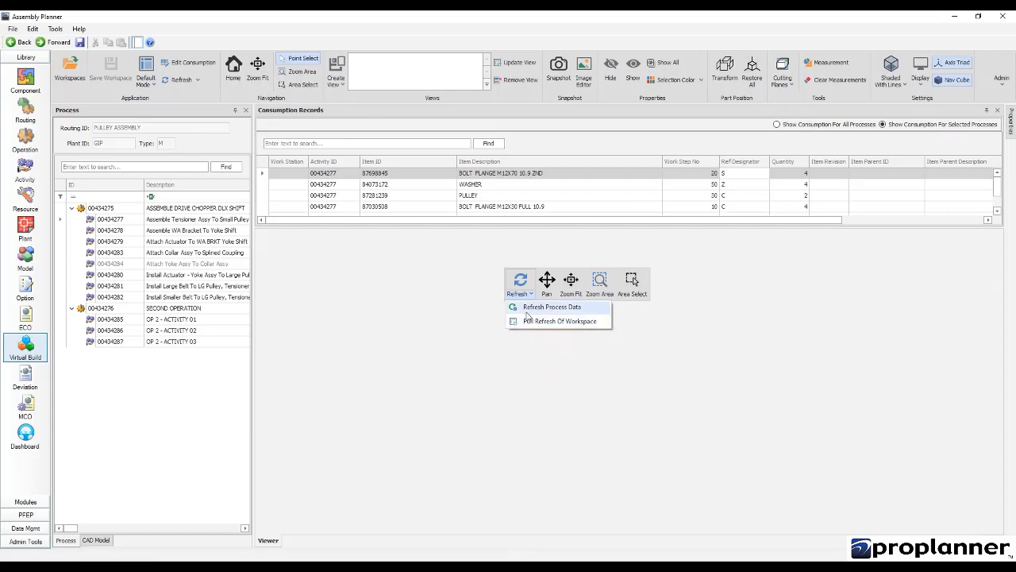
{"action": "left_click", "coordinate": [527, 308]}
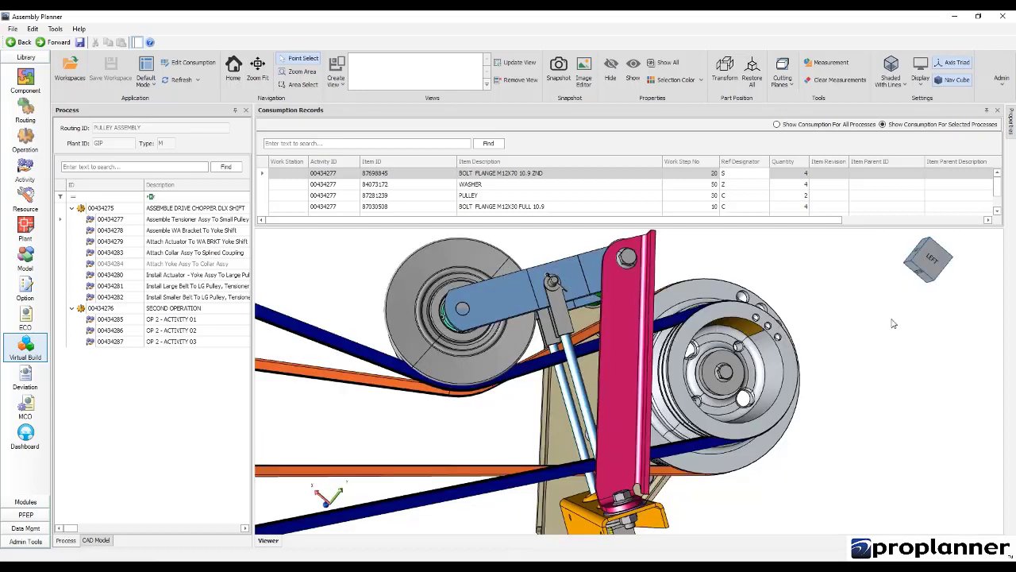
{"action": "right_click", "coordinate": [720, 260]}
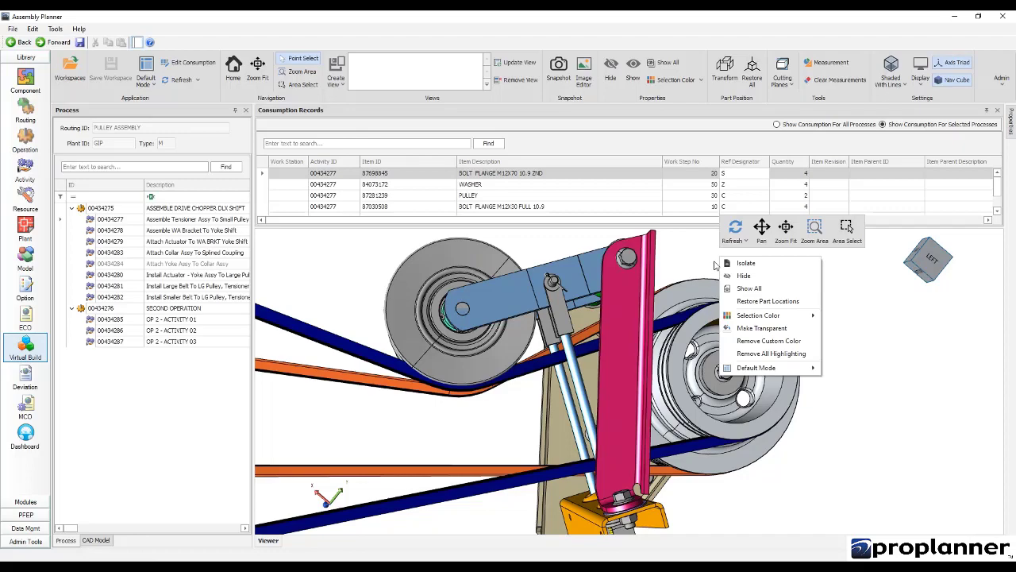
{"action": "left_click", "coordinate": [703, 260]}
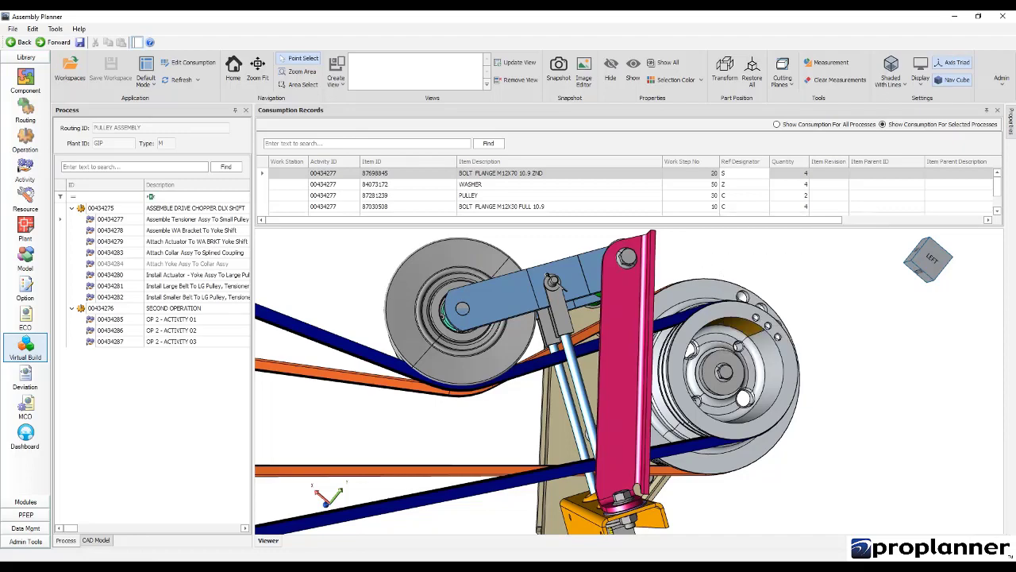